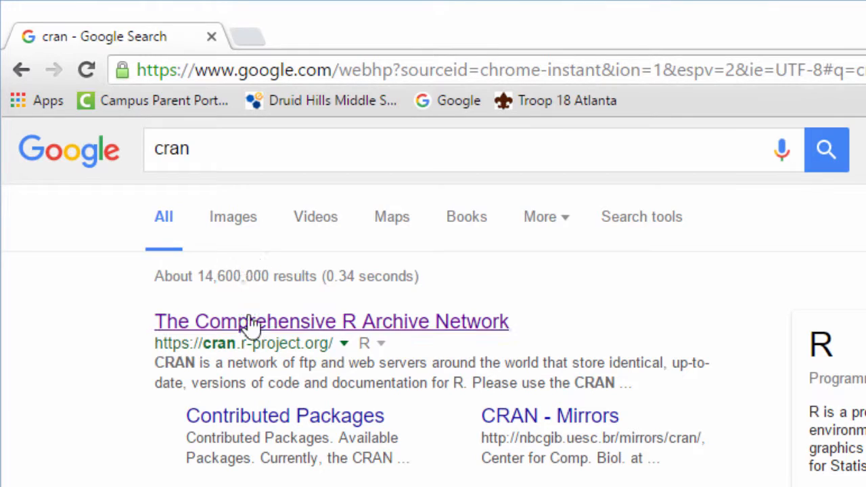
Download the base R 3.2.3 installer for Windows from the CRAN site and show R-3.2.3-win.exe in its folder.
click(249, 320)
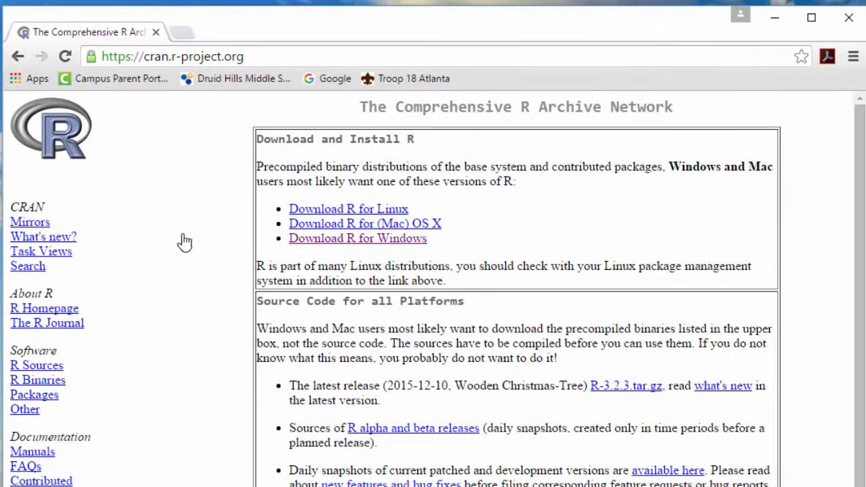
click(349, 245)
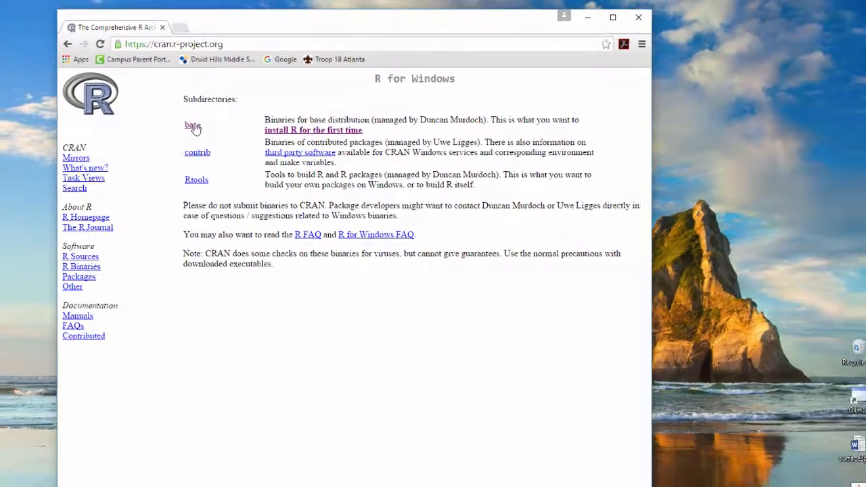
click(201, 175)
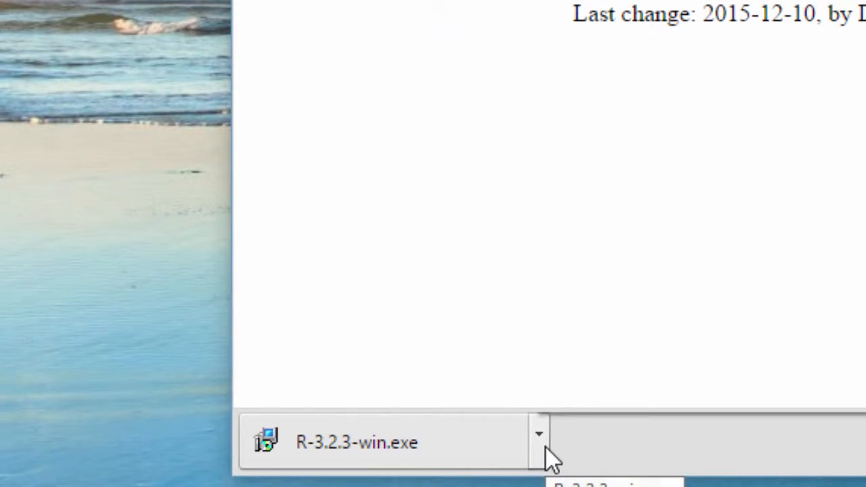
click(172, 473)
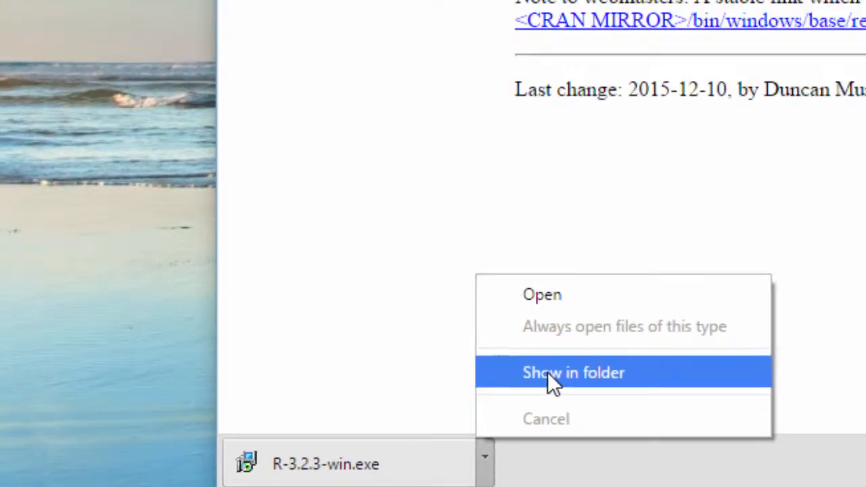
click(611, 337)
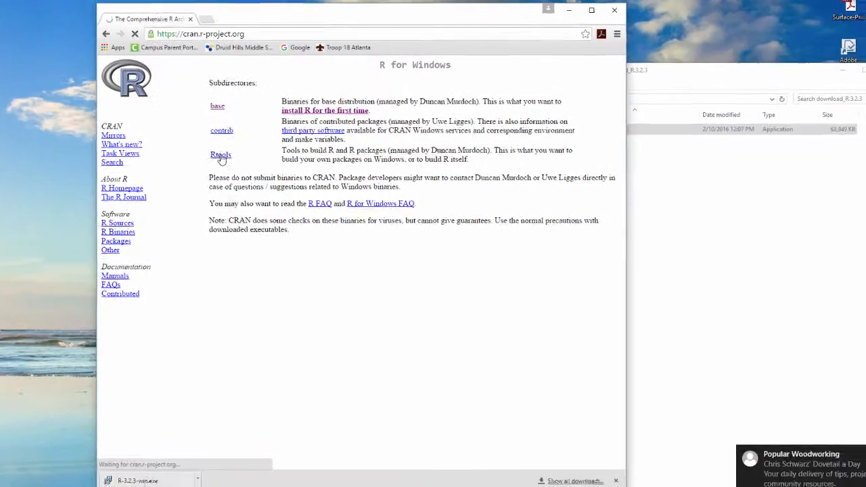
Download Rtools33.exe from CRAN's Rtools page for Windows and show the file in its folder.
click(198, 147)
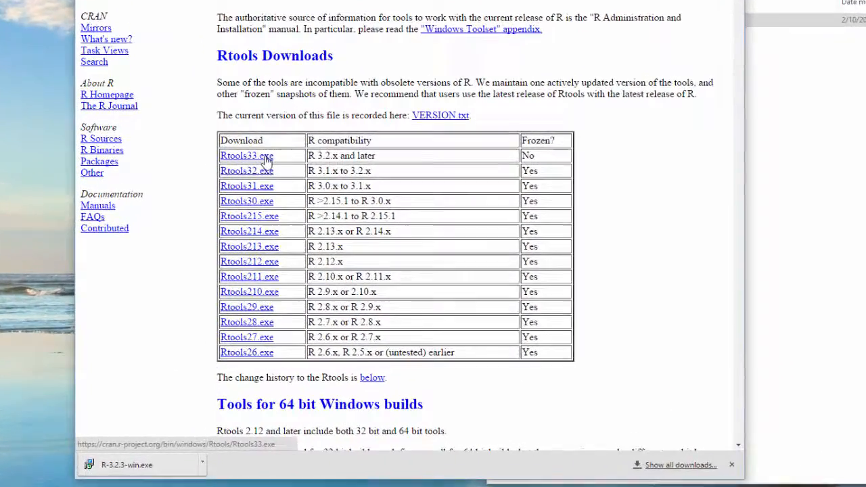
click(264, 157)
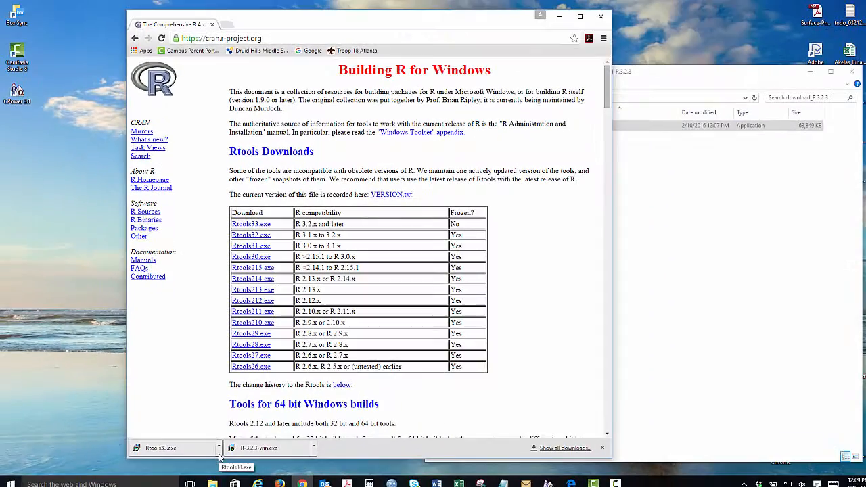
click(219, 452)
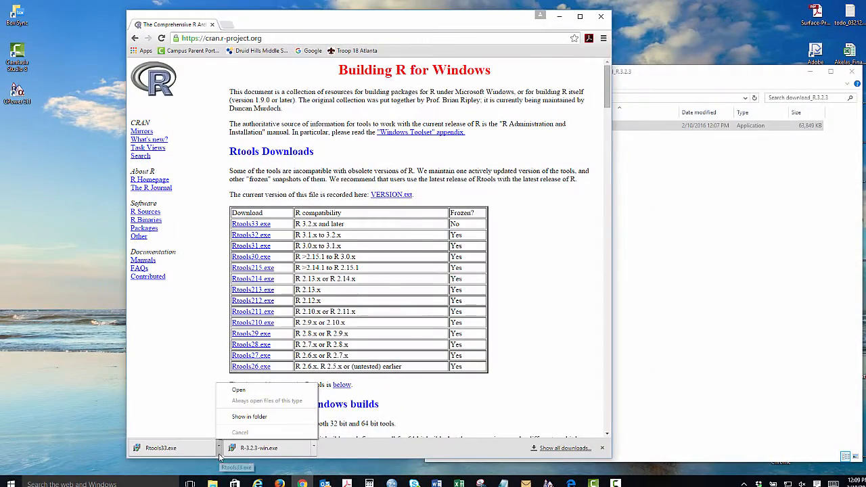
click(237, 417)
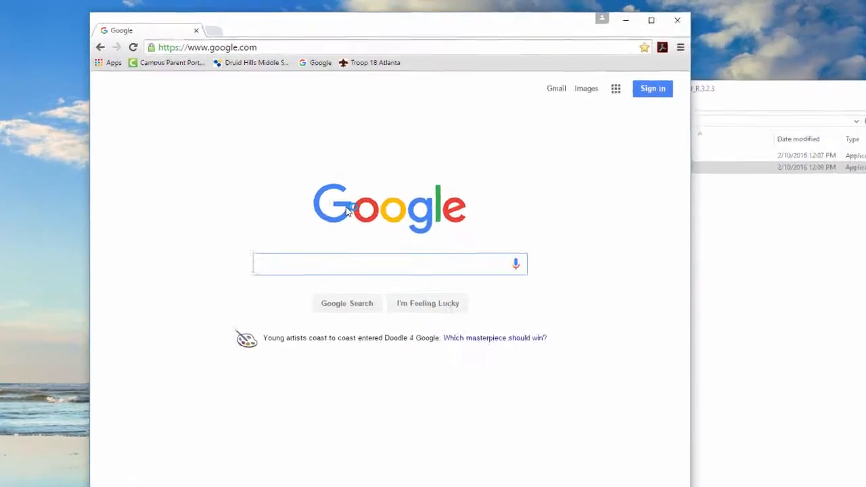
Search Google for "rstudio" and open the Download RStudio page.
text(r)
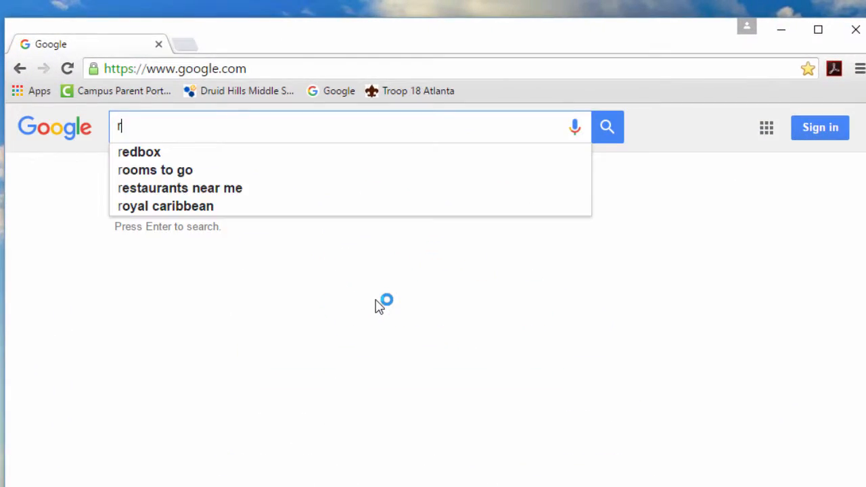
text(studio)
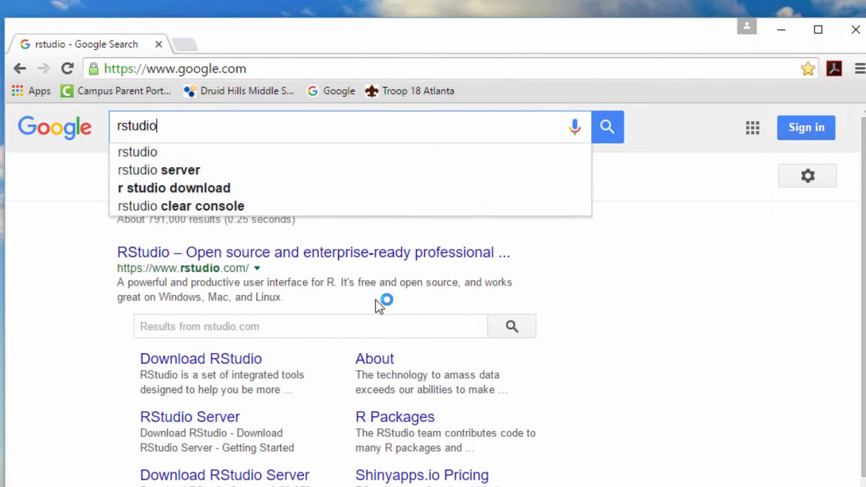
key(Return)
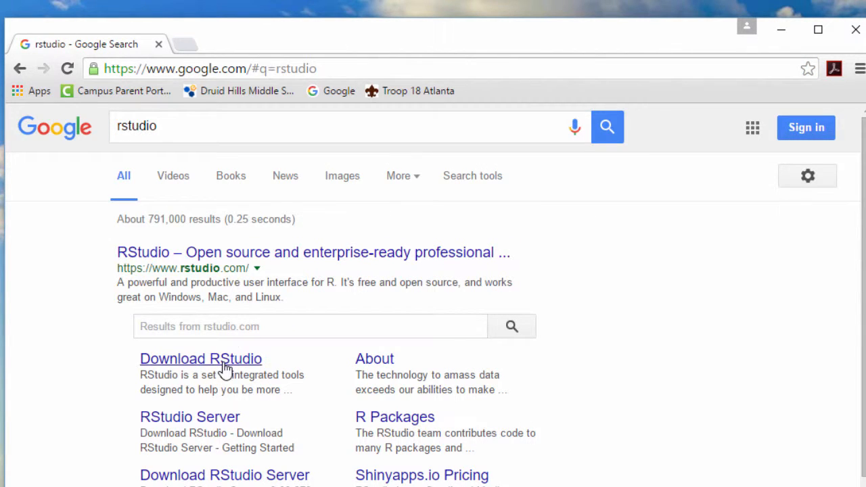
click(224, 364)
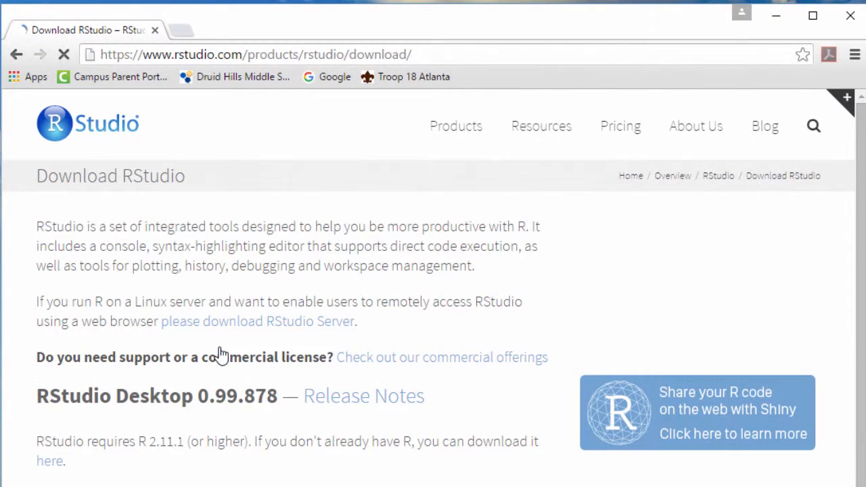
Download the RStudio 0.99.878 installer for Windows Vista/7/8/10 and show it in its folder.
scroll(371, 484, down, 3)
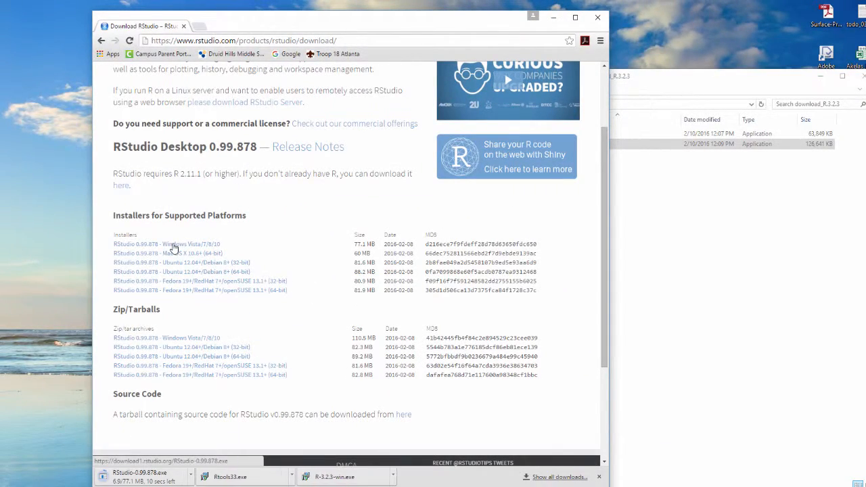
click(190, 481)
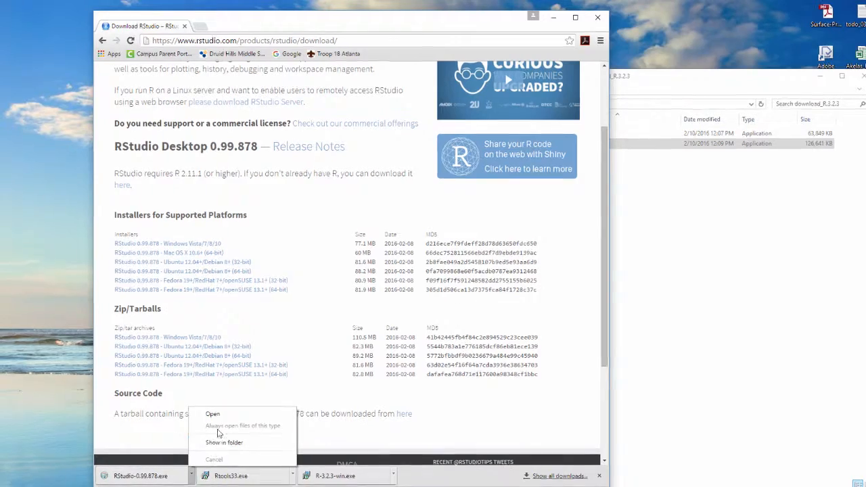
click(221, 444)
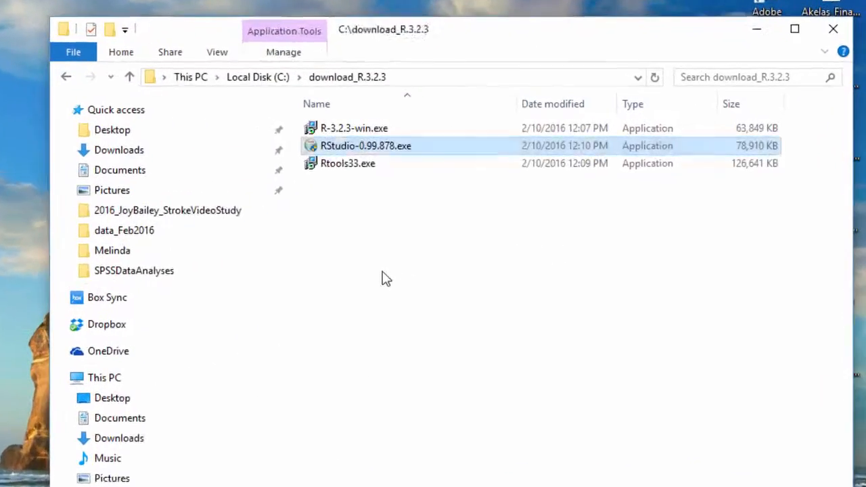
Run R-3.2.3-win.exe with English as the setup language and proceed to the destination location page.
click(296, 132)
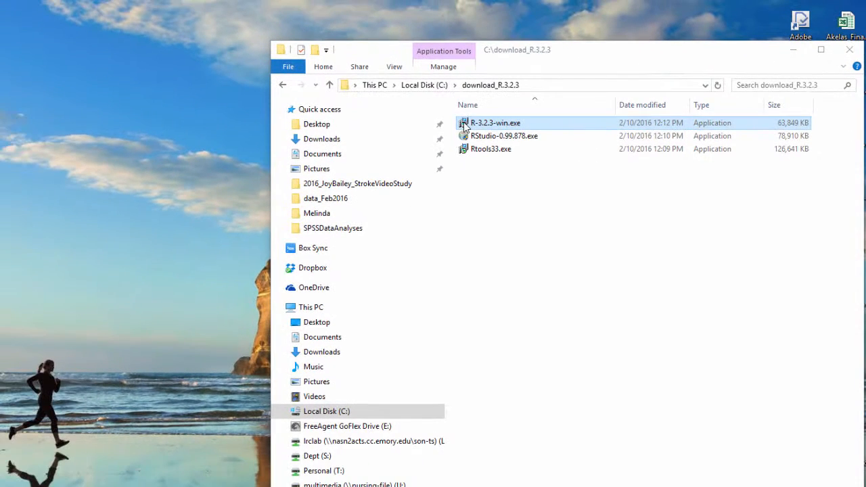
double_click(465, 126)
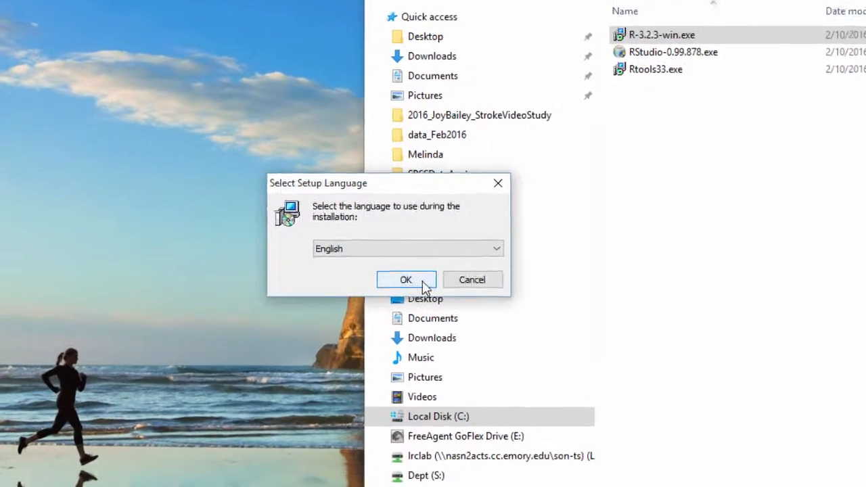
click(302, 308)
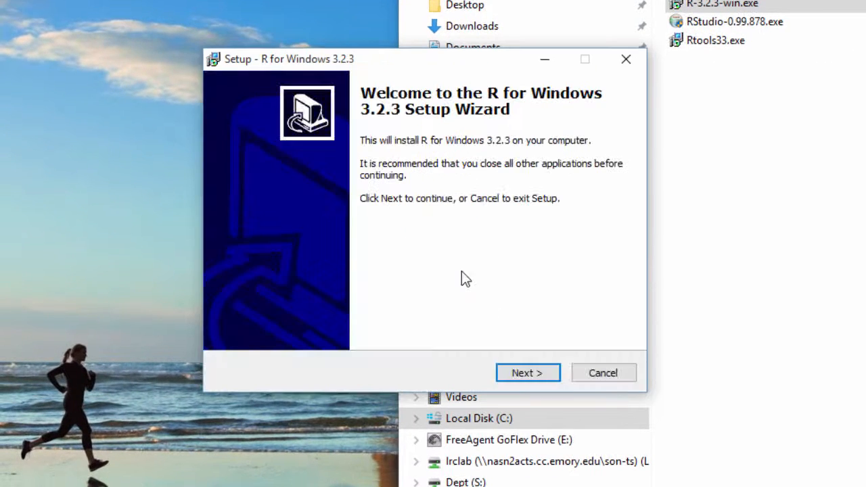
click(539, 378)
click(538, 377)
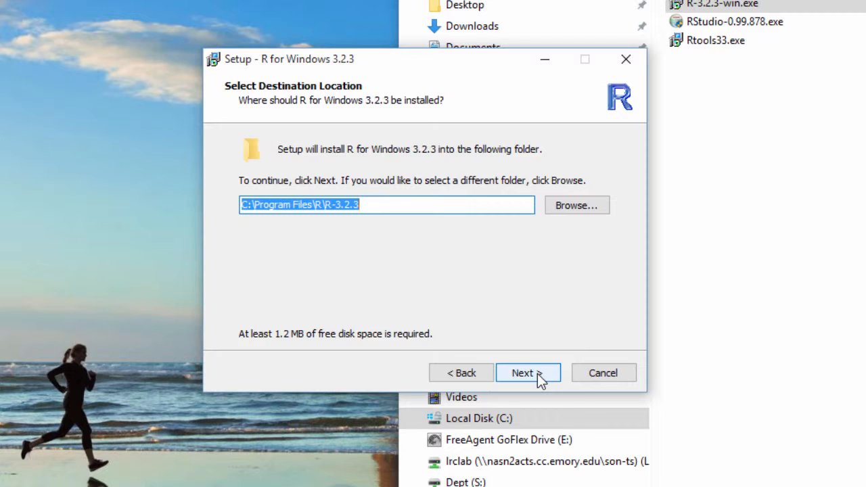
Install R into C:\Program Files\R\R-3.2.3 with the default user installation components, startup options, Start Menu folder and desktop icon, and finish setup.
click(540, 378)
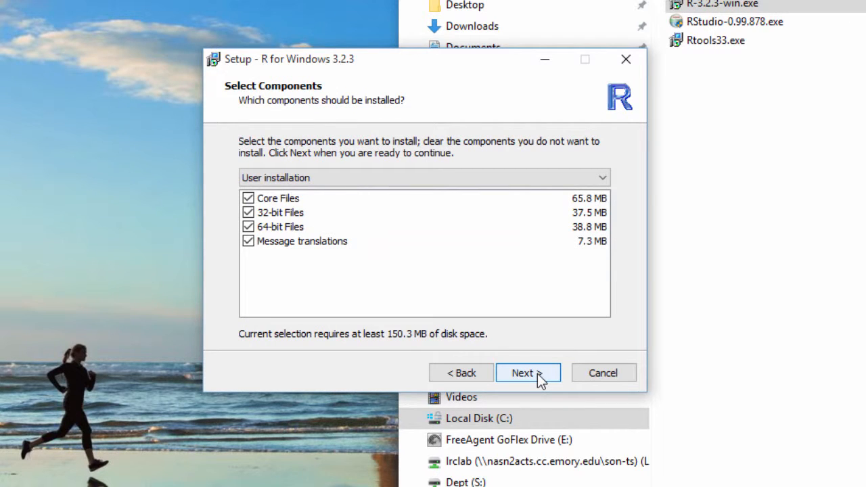
click(540, 377)
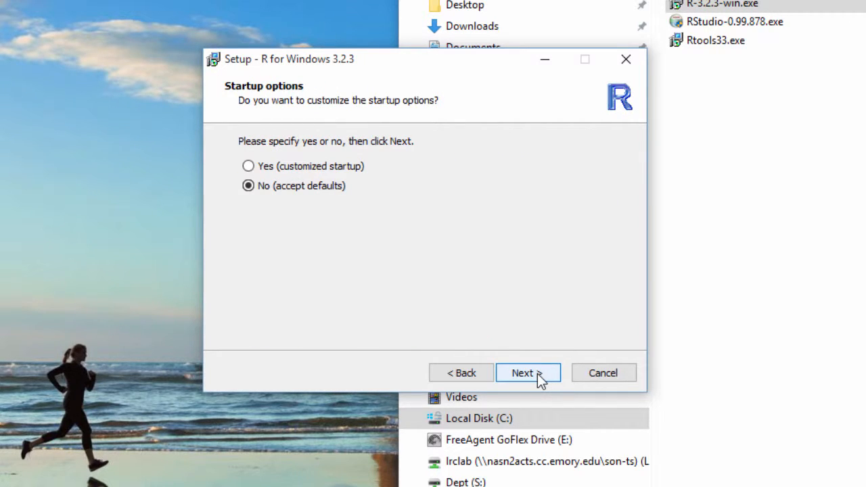
click(540, 377)
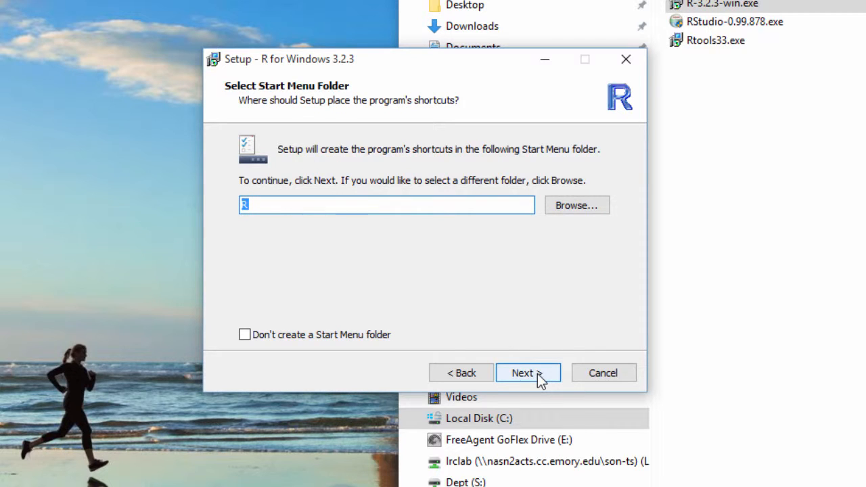
click(540, 377)
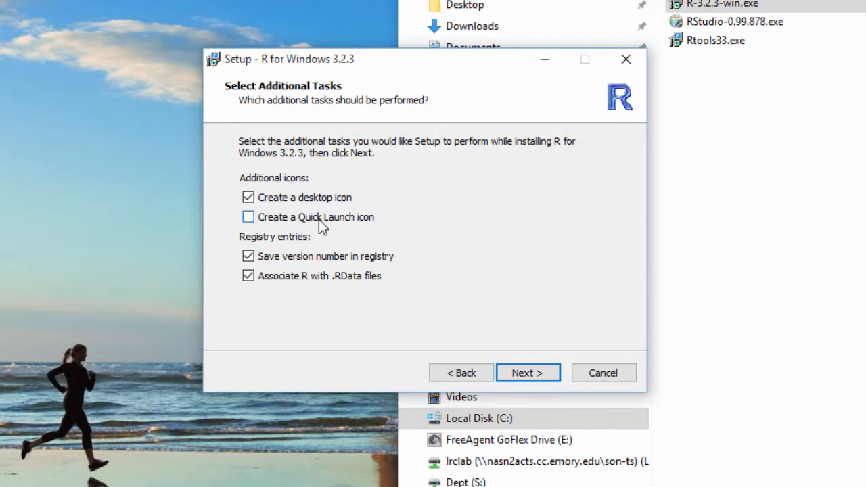
click(545, 375)
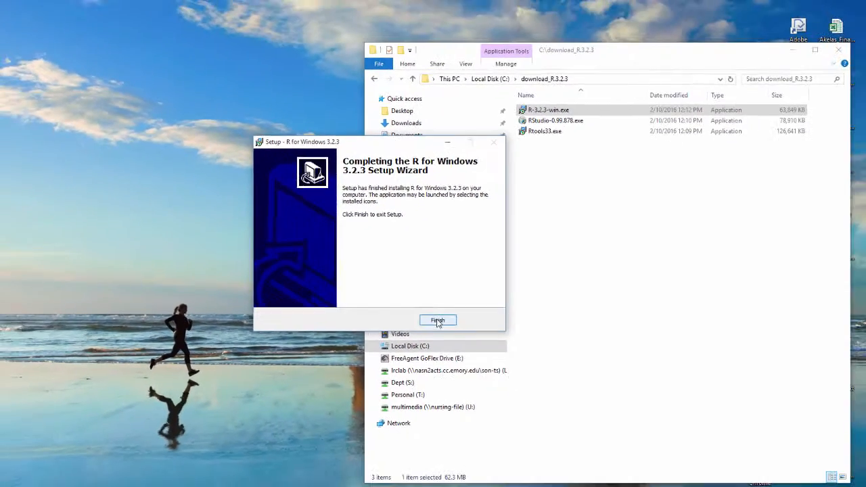
click(526, 373)
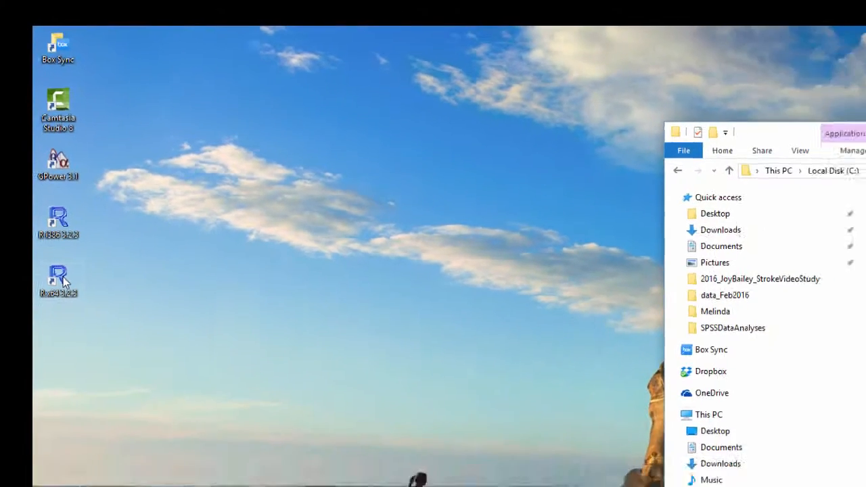
Launch the 64-bit R 3.2.3 from the desktop, restore its window to a smaller size and move it higher.
double_click(58, 277)
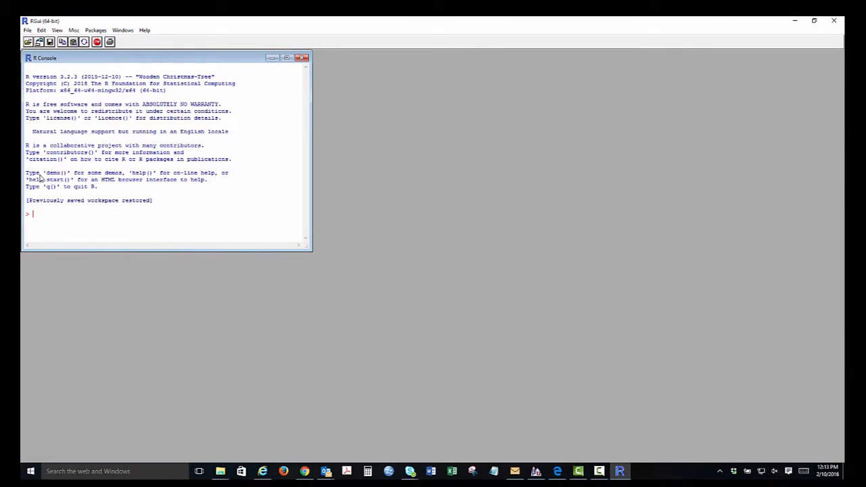
click(814, 20)
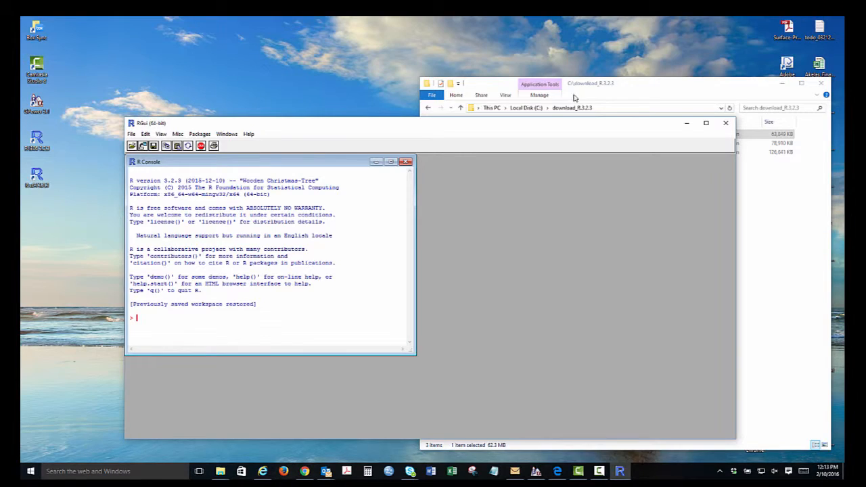
drag(546, 123, 433, 44)
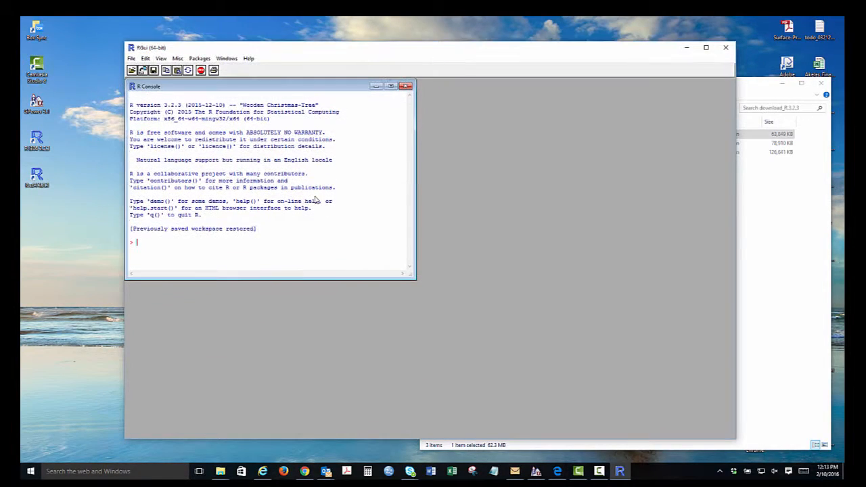
Define x <- 1:100 and y <- sin(x) in the R console and draw them with plot(x,y).
text(x <- 1:100)
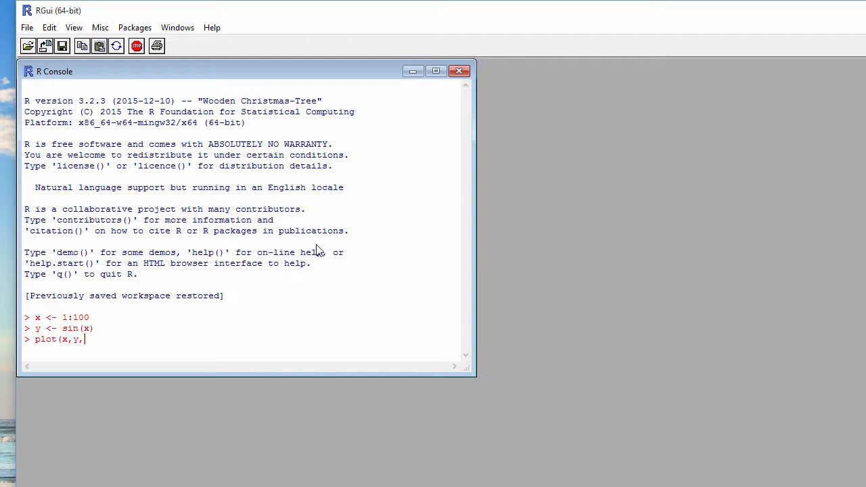
text())
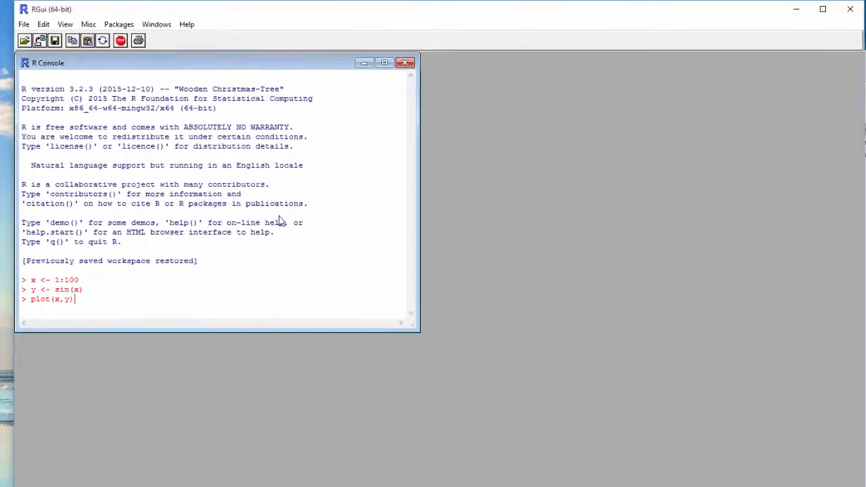
key(Return)
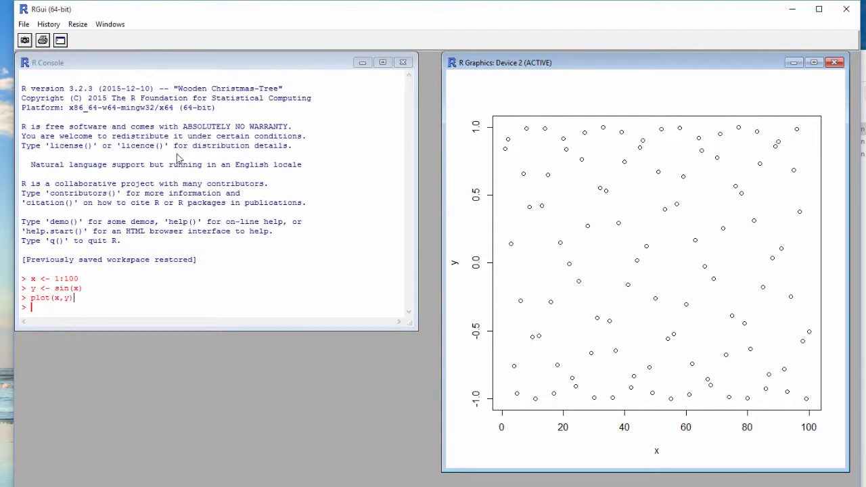
Redraw the sine plot with both points and lines using plot(x,y,'b').
click(156, 308)
key(Up)
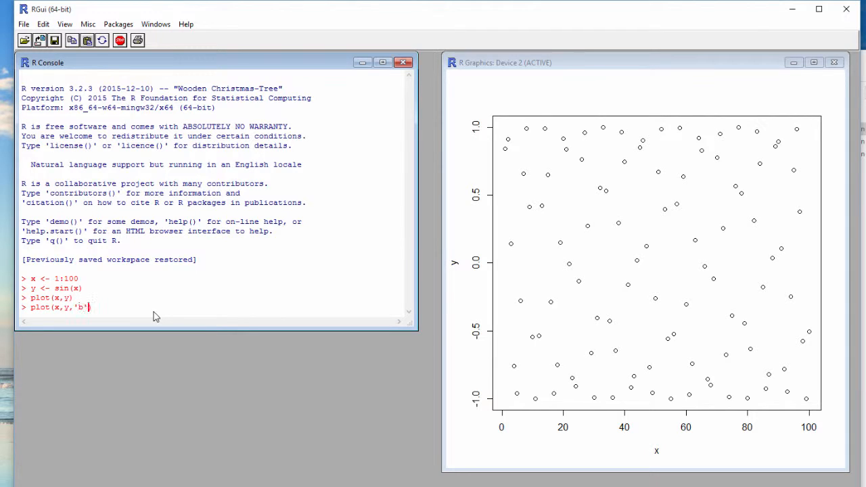
key(Return)
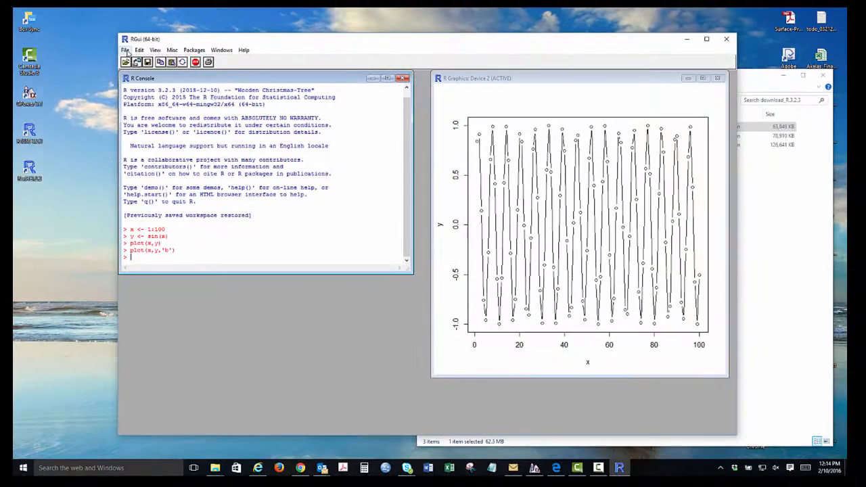
Quit R without saving the workspace image and return to the download_R.3.2.3 folder.
click(23, 23)
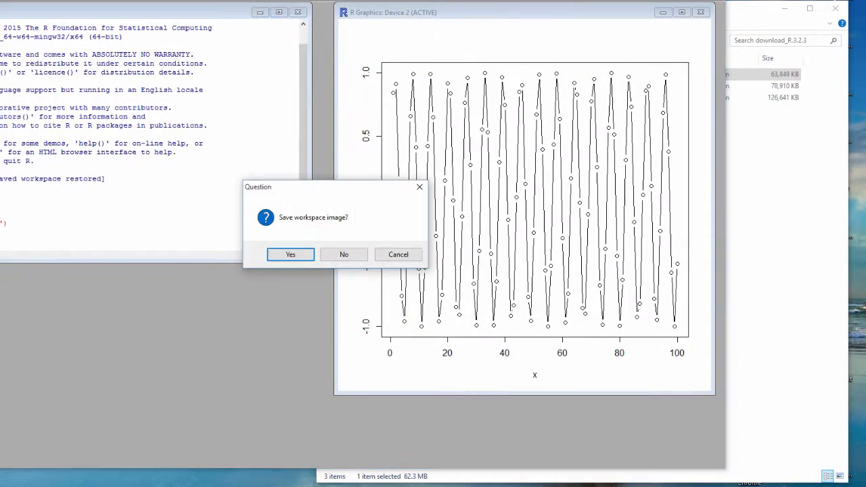
click(347, 253)
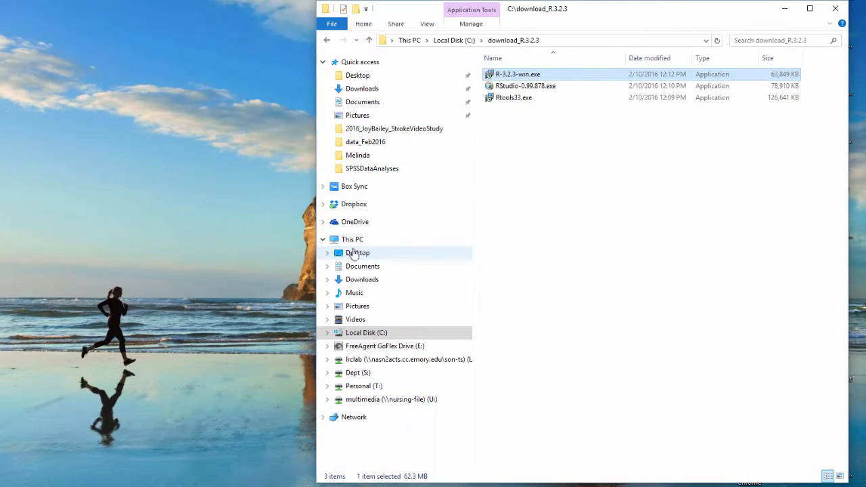
click(526, 171)
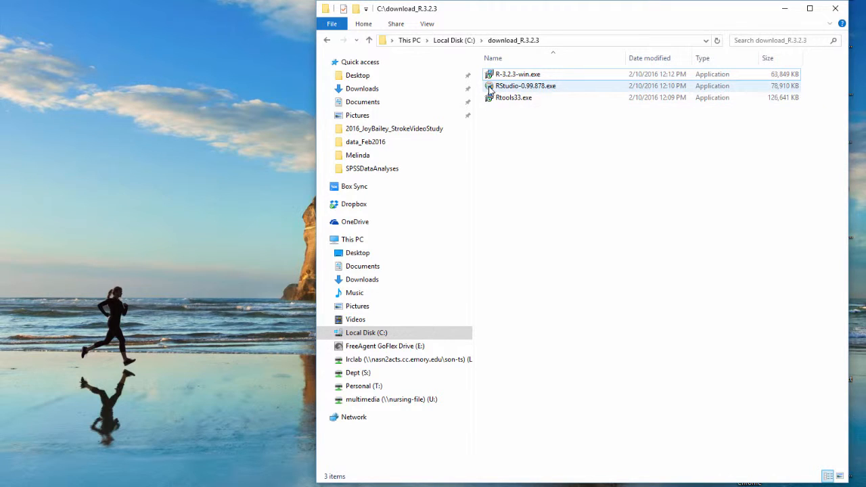
Install RStudio from RStudio-0.99.878.exe into C:\Program Files\RStudio with the default RStudio Start Menu folder, and finish setup.
double_click(489, 86)
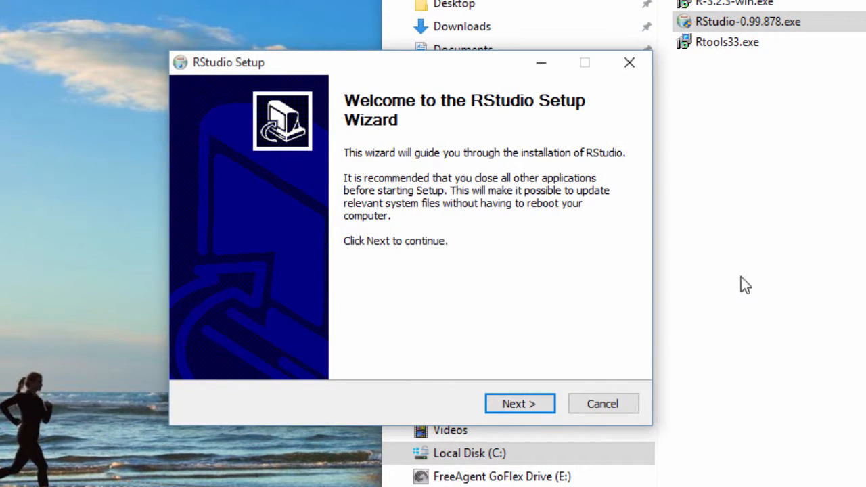
click(514, 404)
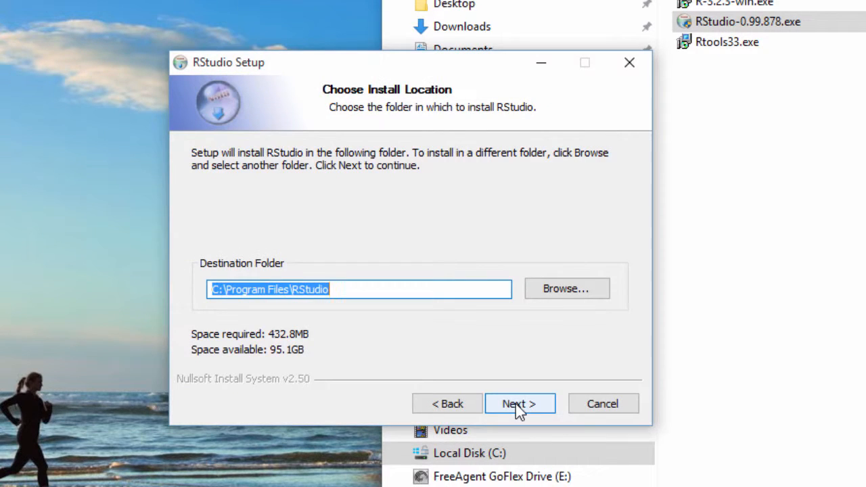
click(517, 404)
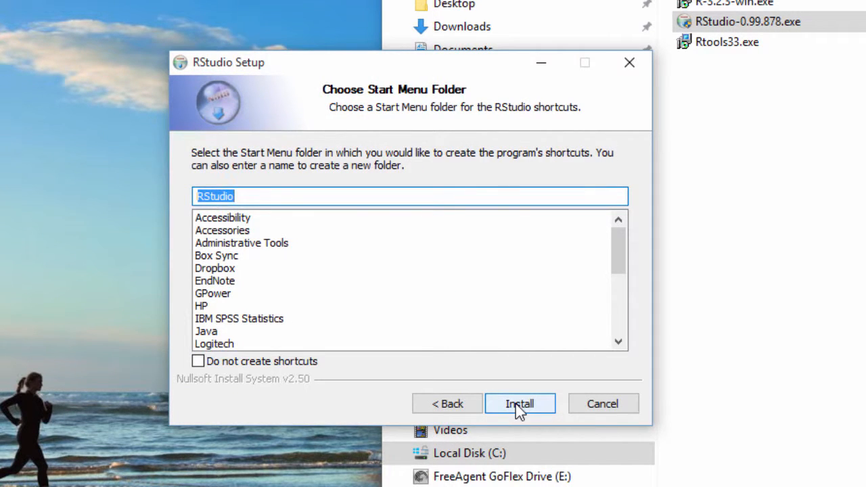
click(517, 404)
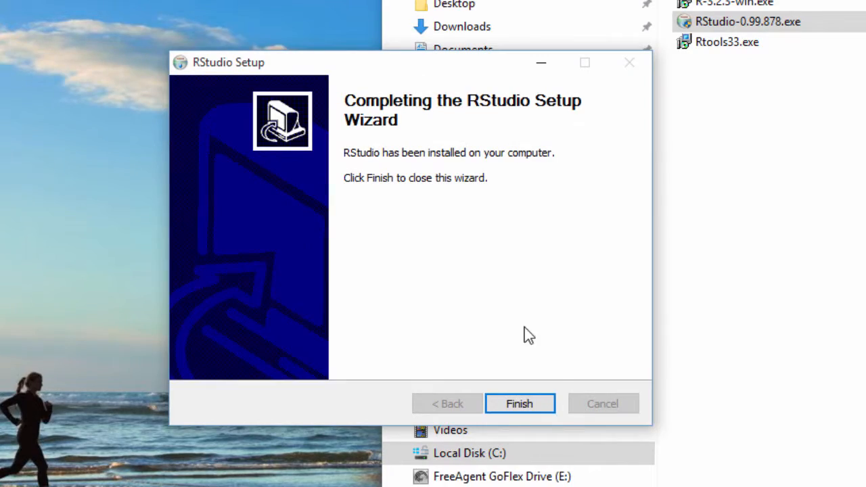
click(547, 408)
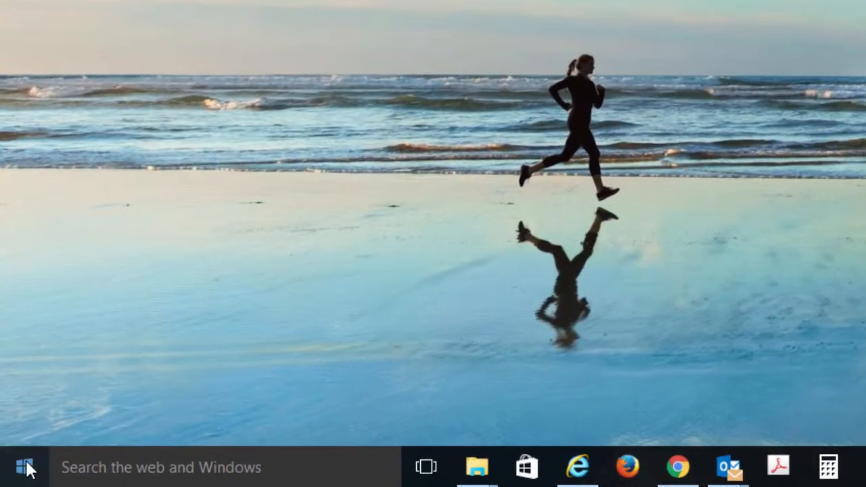
Find RStudio among all installed apps and pin it to the Windows taskbar.
click(10, 479)
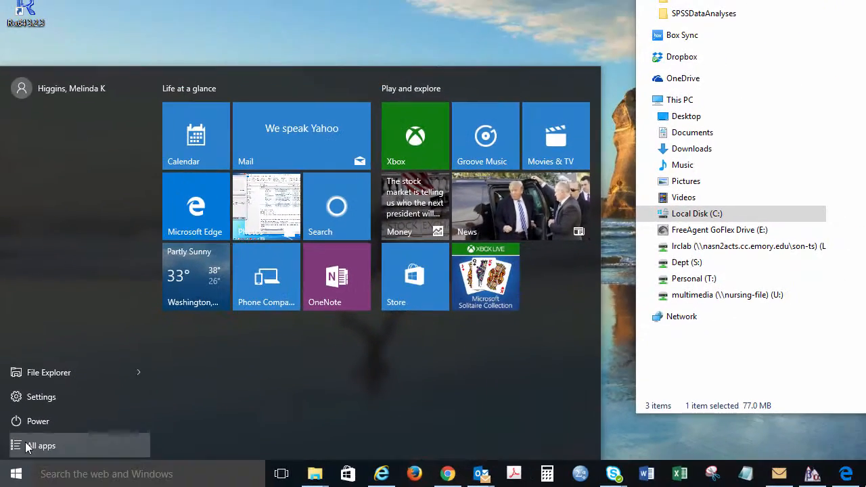
click(31, 424)
scroll(69, 306, down, 10)
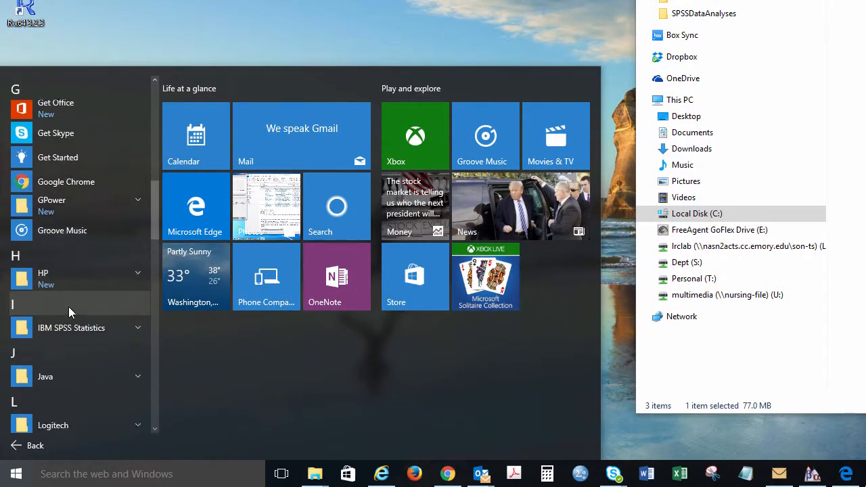
scroll(68, 306, down, 8)
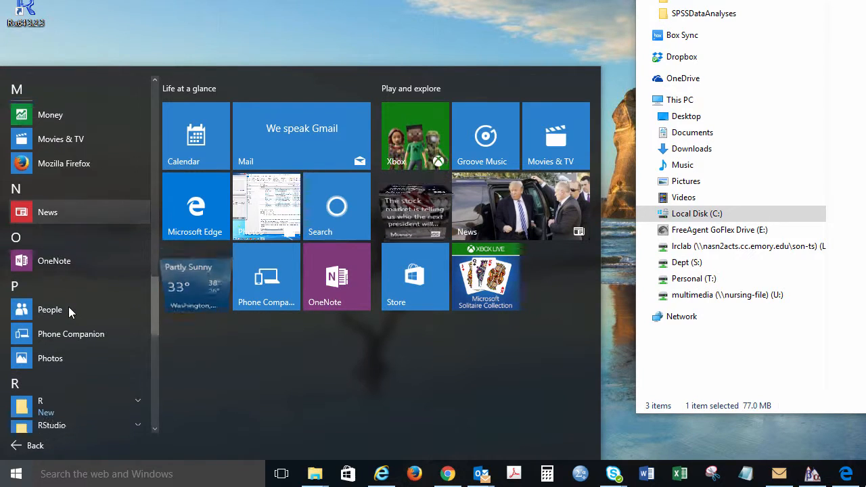
scroll(68, 307, down, 1)
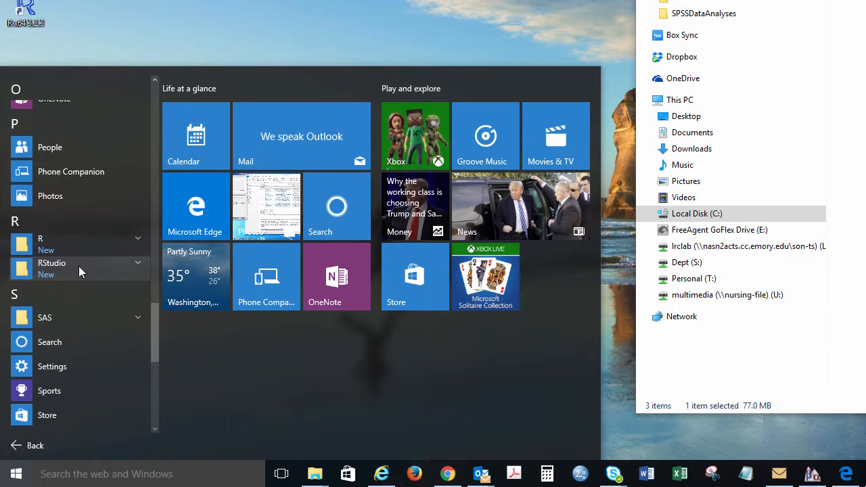
click(79, 267)
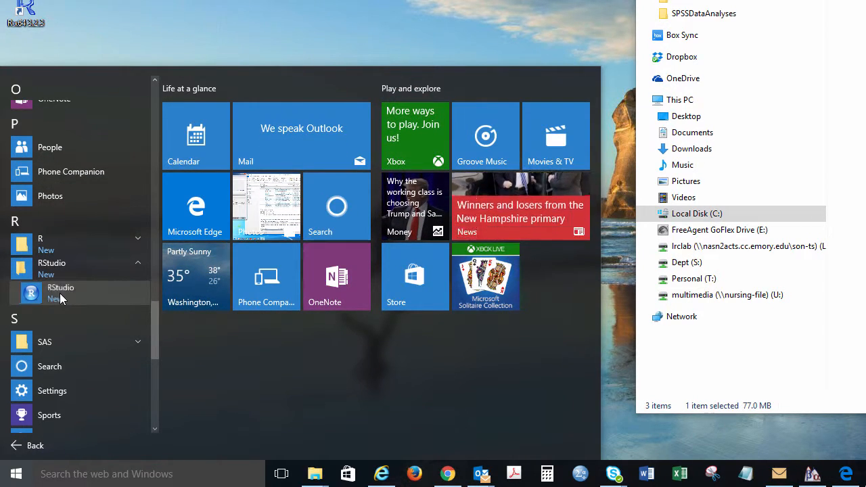
right_click(60, 296)
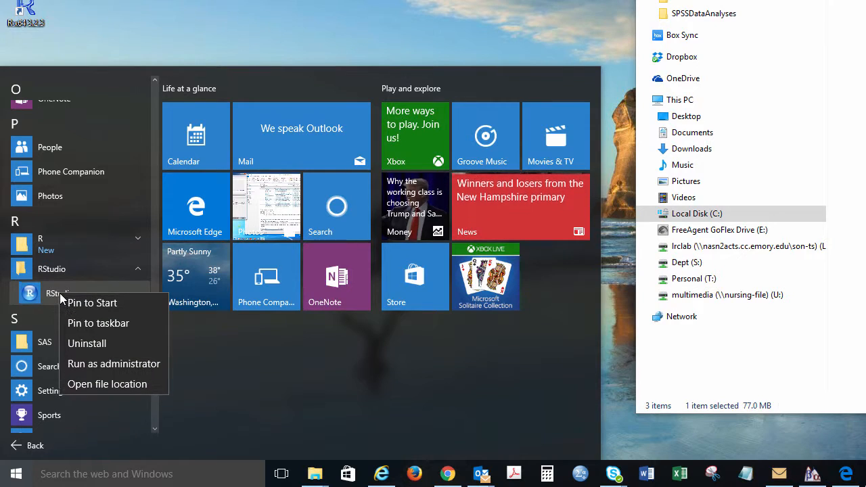
click(110, 323)
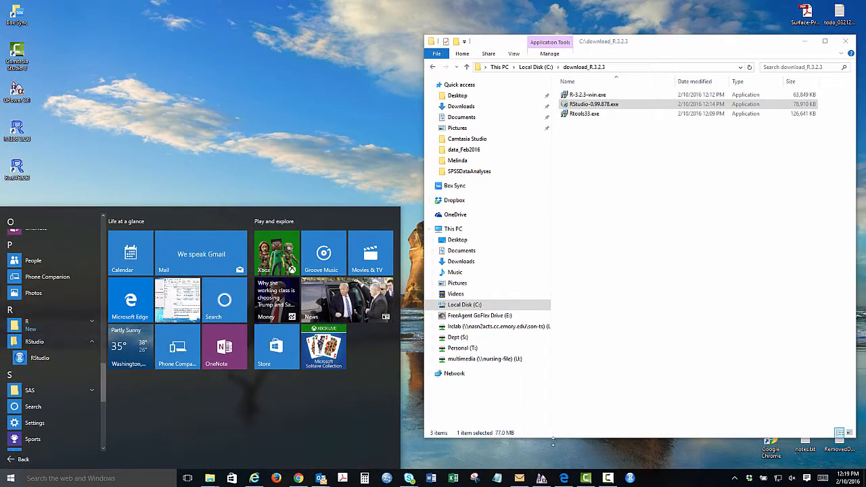
click(613, 454)
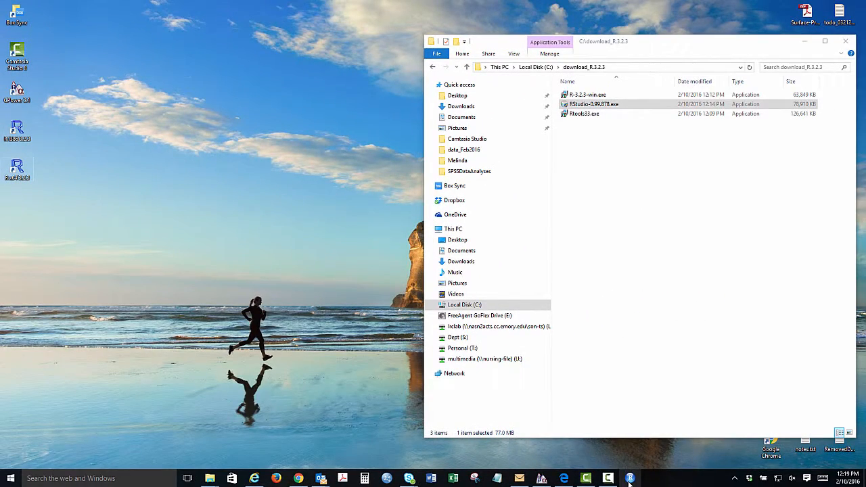
Launch RStudio from its pinned shortcut, move its window to the upper-left area of the desktop and enlarge it.
click(630, 478)
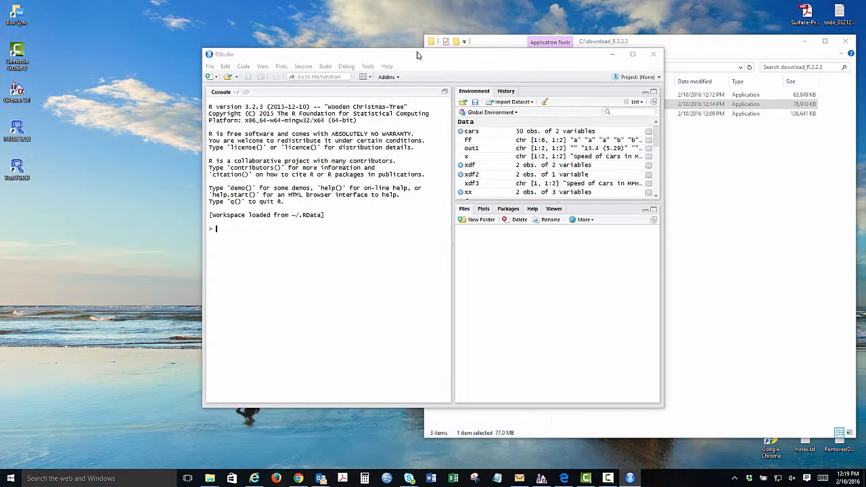
drag(417, 56, 275, 24)
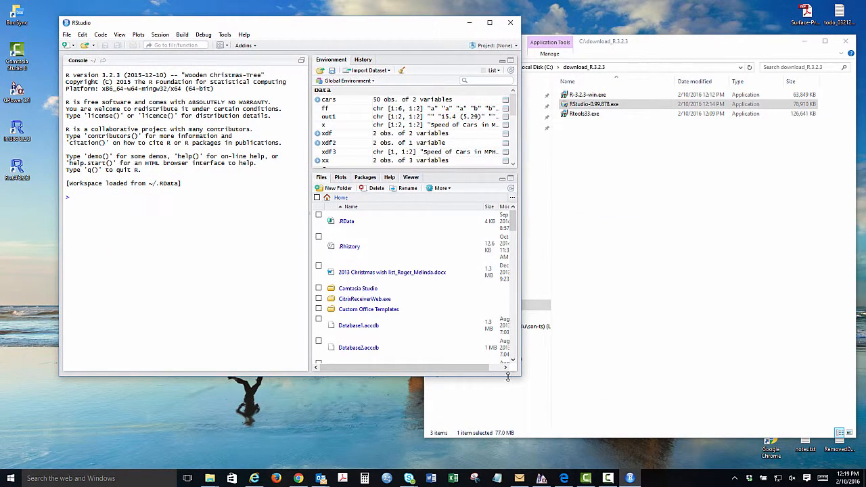
drag(519, 379, 674, 457)
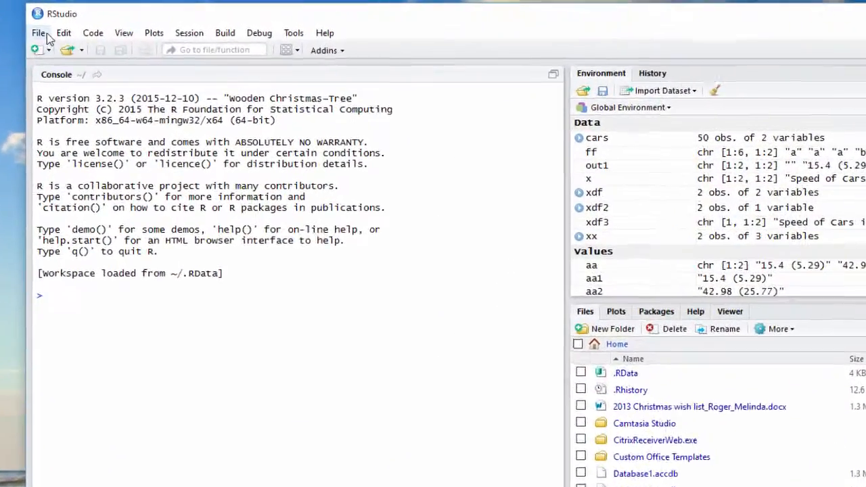
Create a new blank R script in RStudio.
click(72, 33)
mouse_move(136, 55)
click(274, 57)
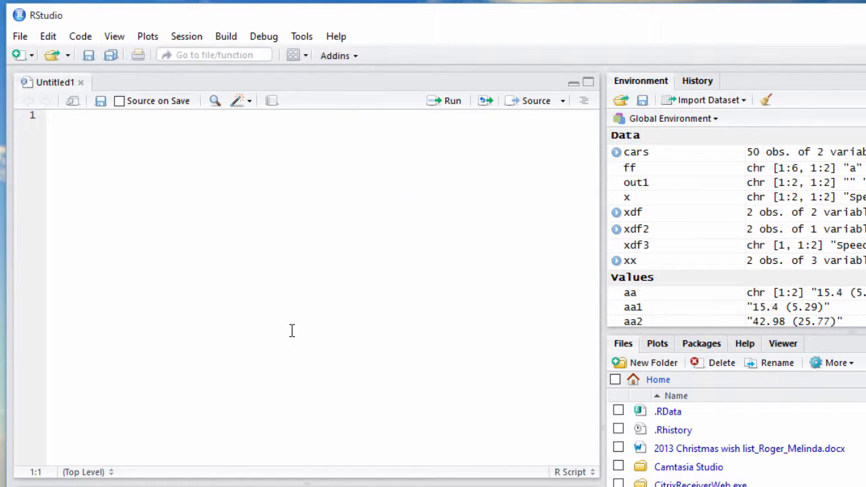
Write three script lines: x <- 1:.1:10, y <- sin(x) and plot(x,y,'b',col="blue").
text(x <)
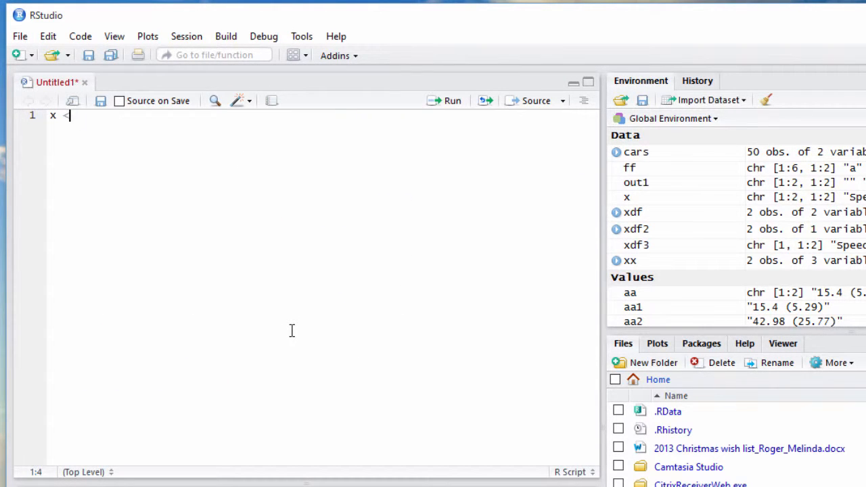
text(- 1:.1:10)
key(Return)
text(y <- sin(x))
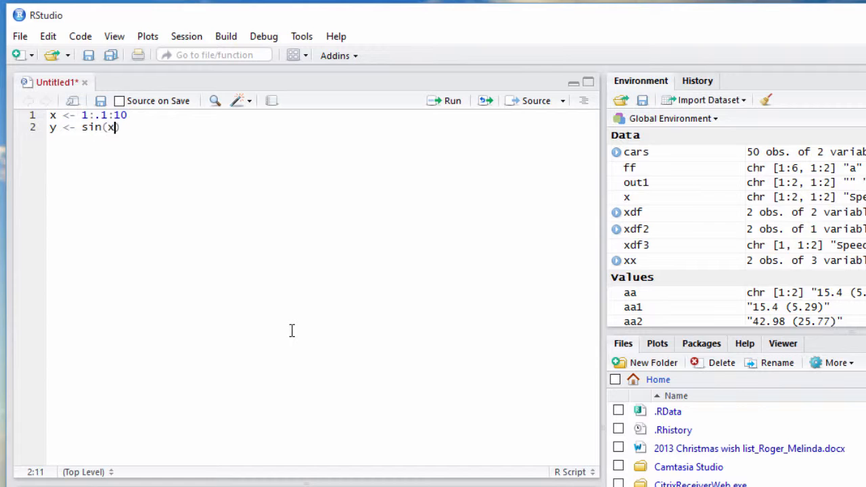
key(Return)
text(plot(x,y,')
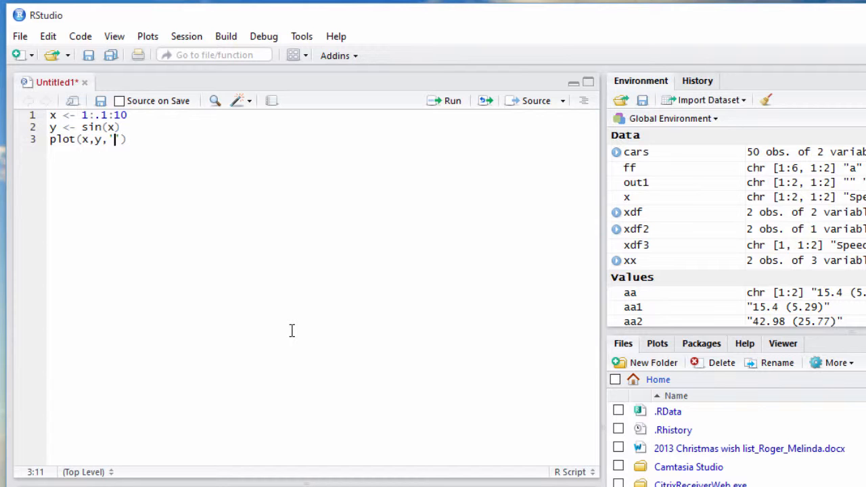
text(b',col=)
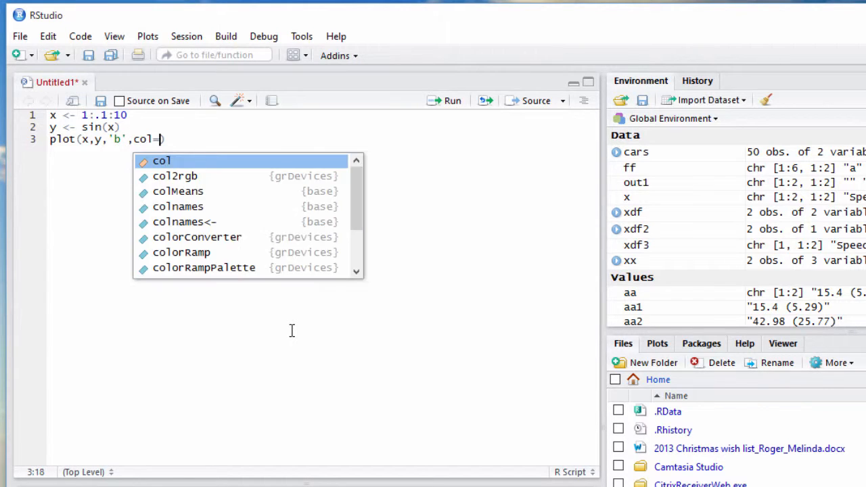
text("blue)
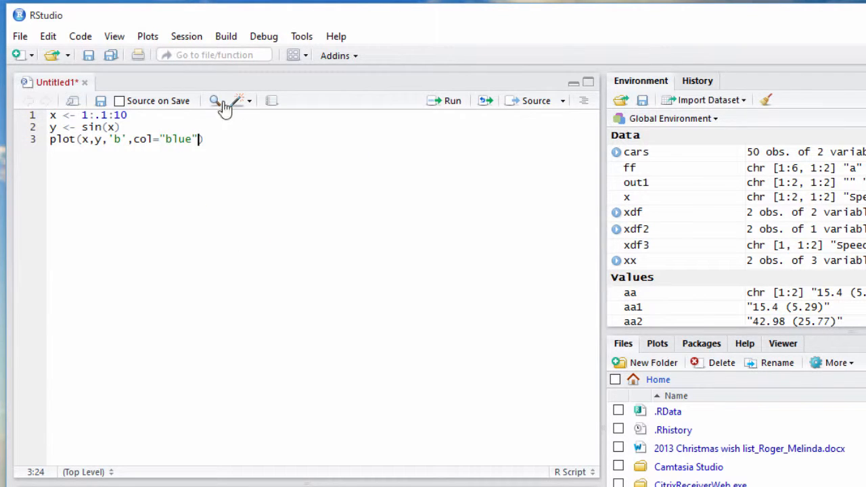
Run all three lines of the script to draw the blue sine plot, and clear the code selection.
click(229, 138)
drag(122, 139, 51, 116)
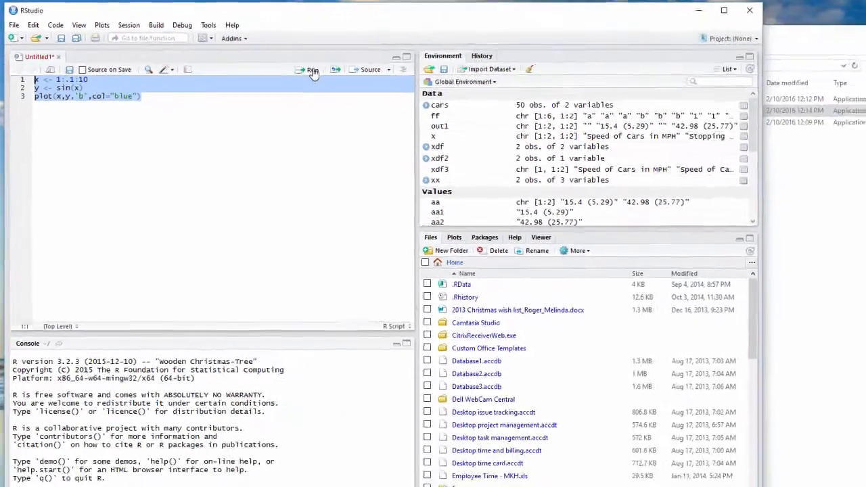
click(452, 101)
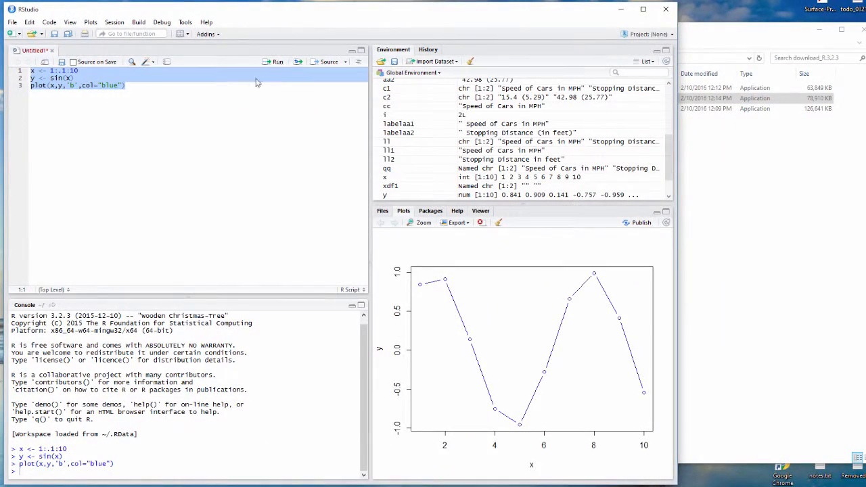
click(135, 85)
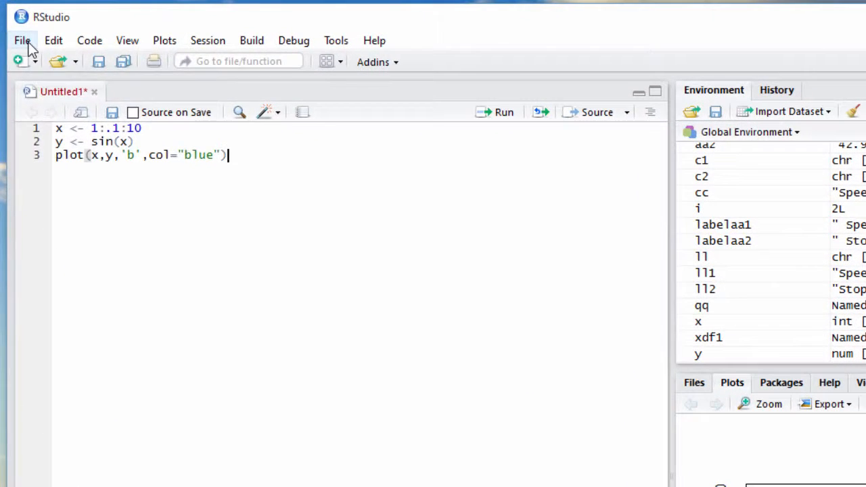
Start a new R Markdown document and agree to install the packages it requires.
click(13, 22)
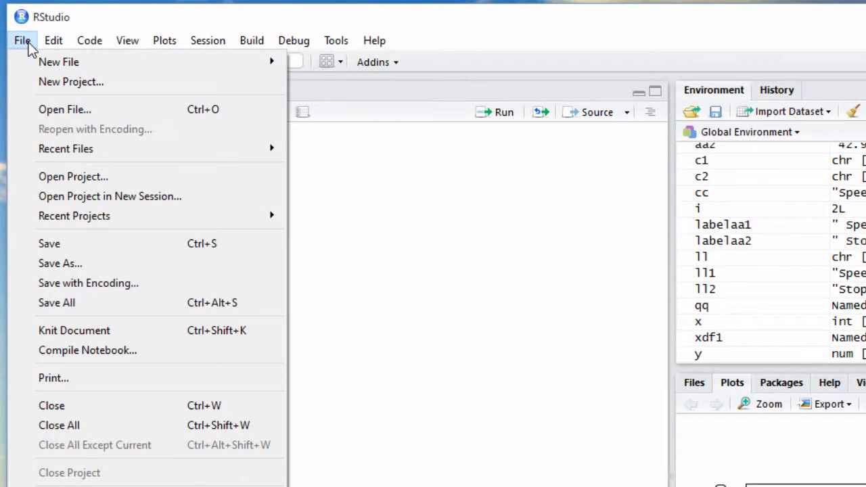
mouse_move(227, 66)
click(387, 95)
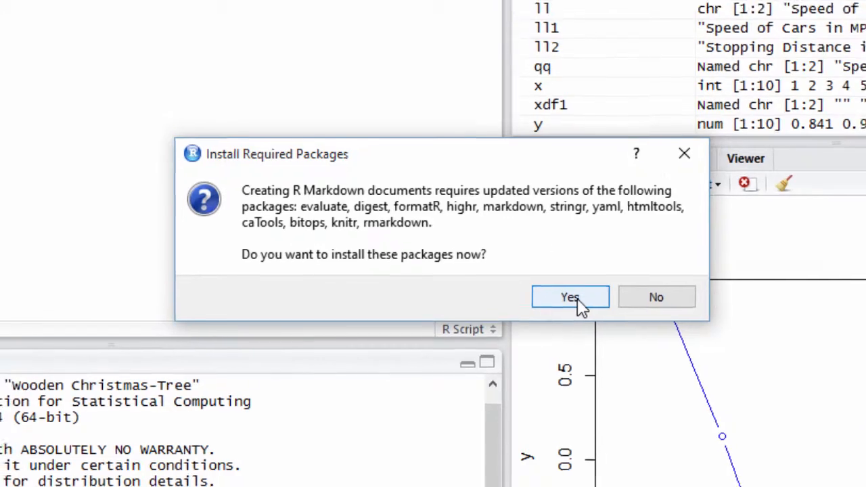
click(575, 299)
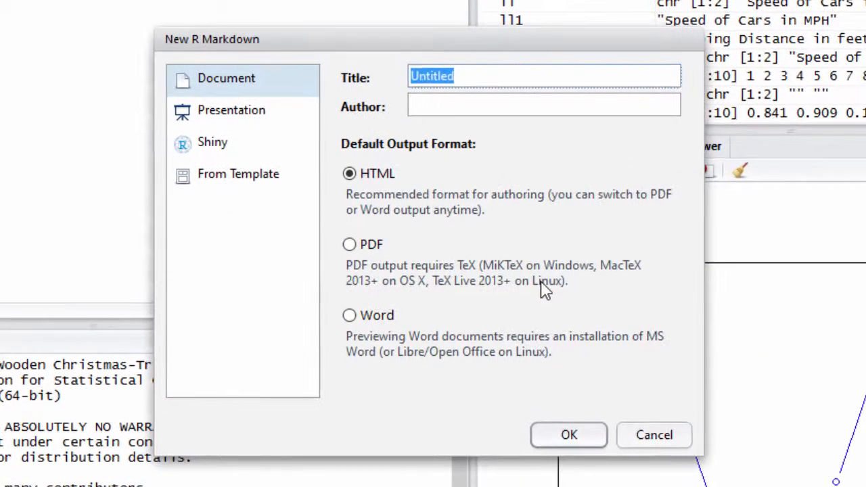
Create the R Markdown document titled "html test1" with the author's full name and HTML as the default output format.
text(html test1)
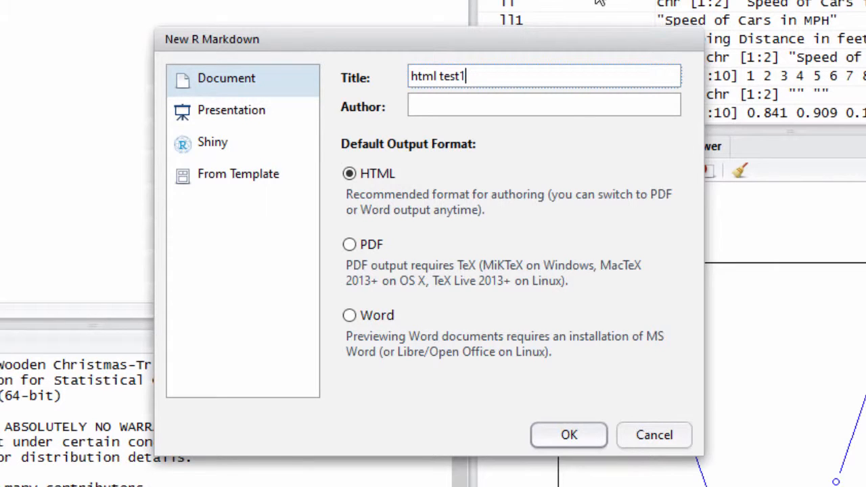
click(571, 109)
text(Melinda Higg)
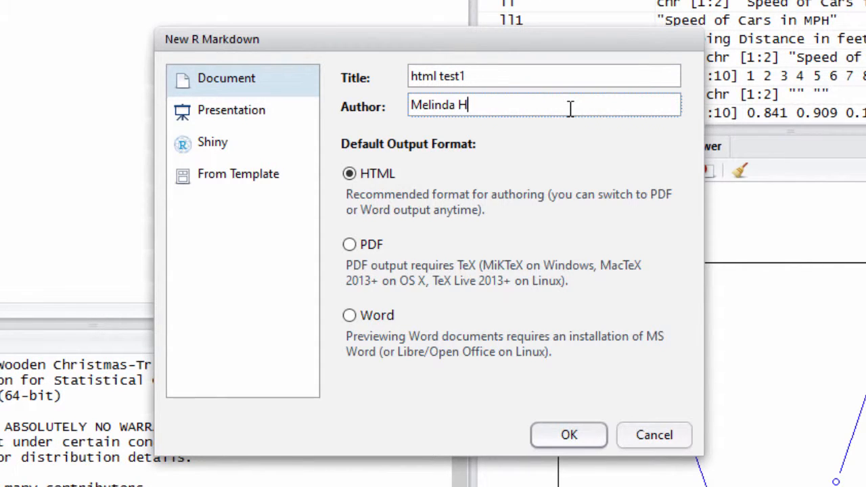
text(ins)
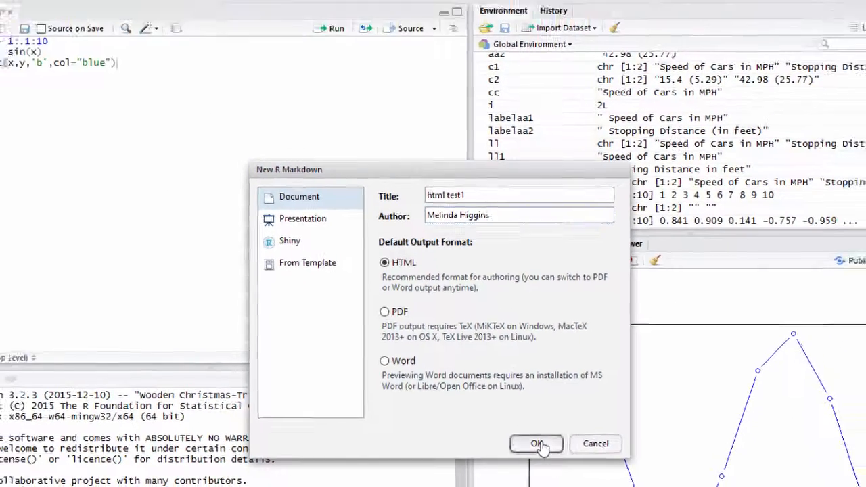
click(567, 435)
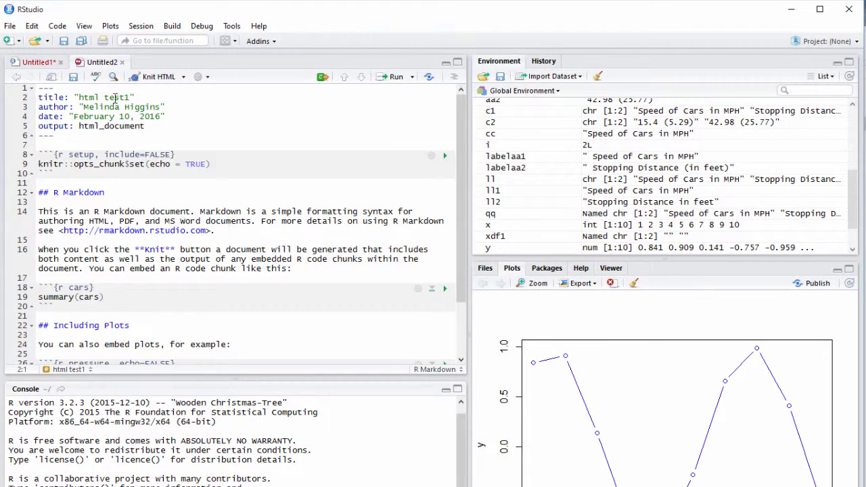
Copy all three lines of the sine plot script.
click(38, 62)
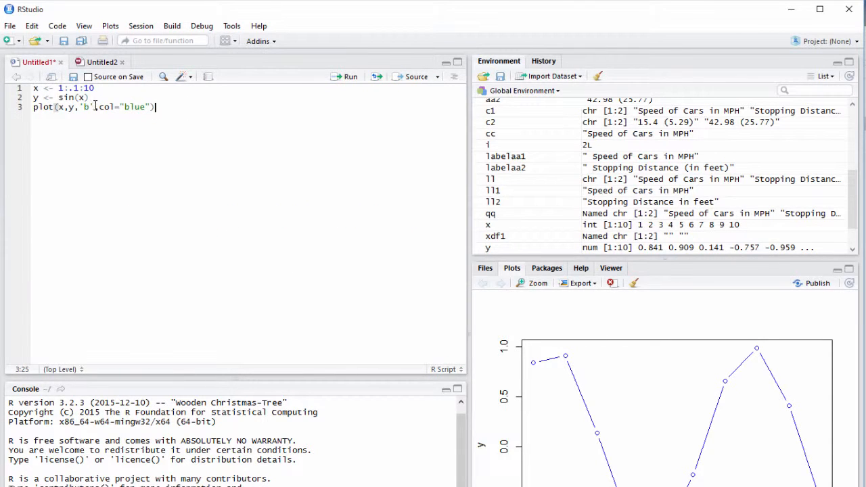
key(ctrl+a)
key(ctrl+c)
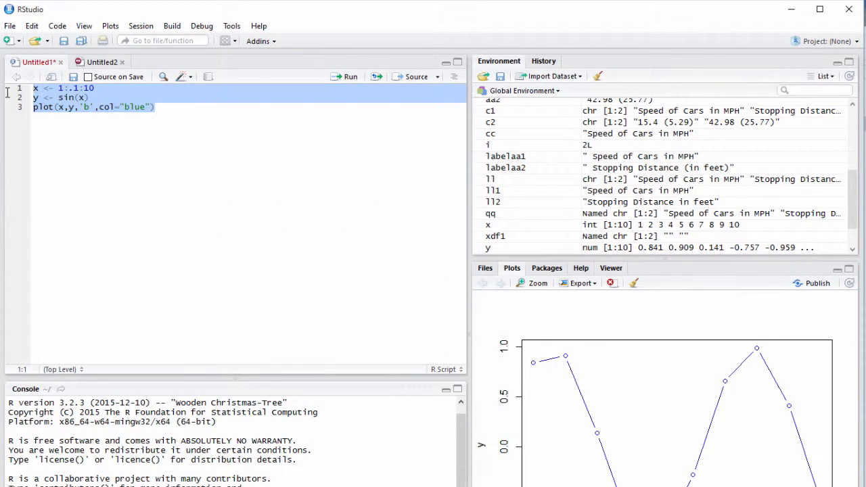
Add the heading "## some more examples" at the end of the R Markdown document, with a blank line below it.
click(97, 62)
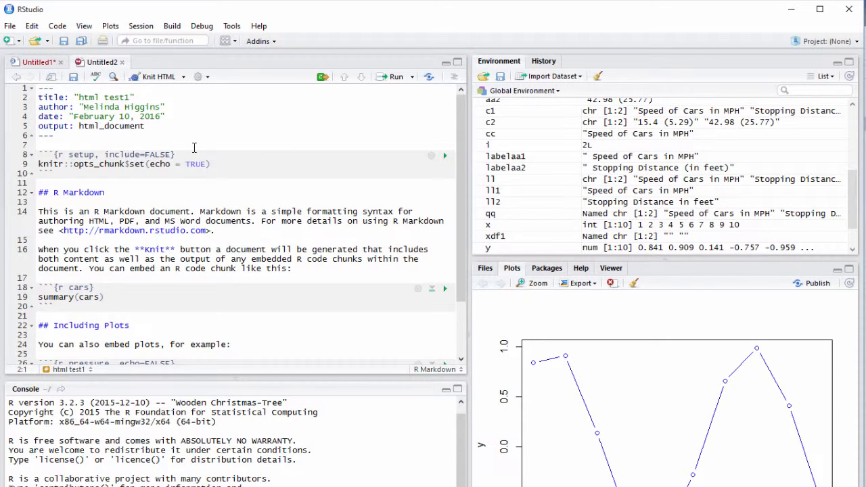
scroll(317, 212, down, 2)
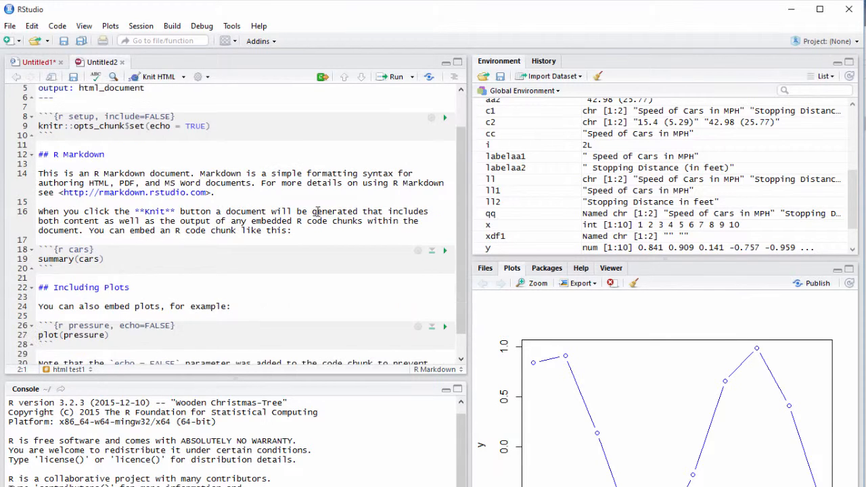
click(348, 357)
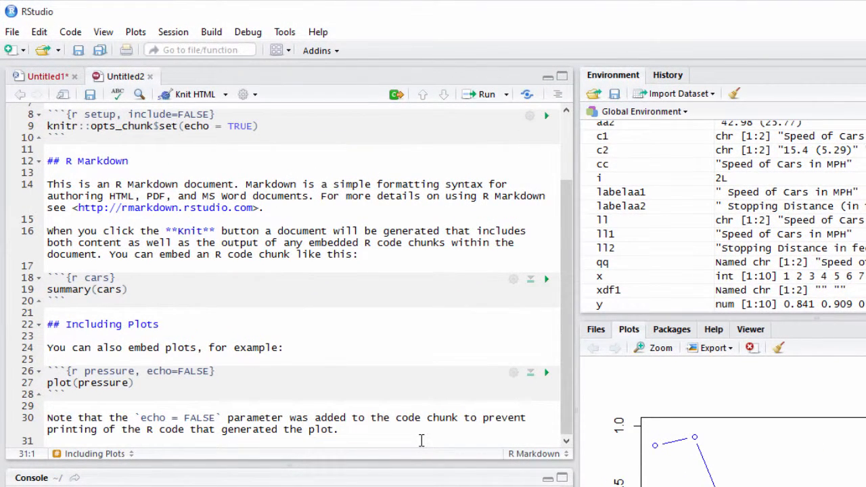
key(Return)
text(##)
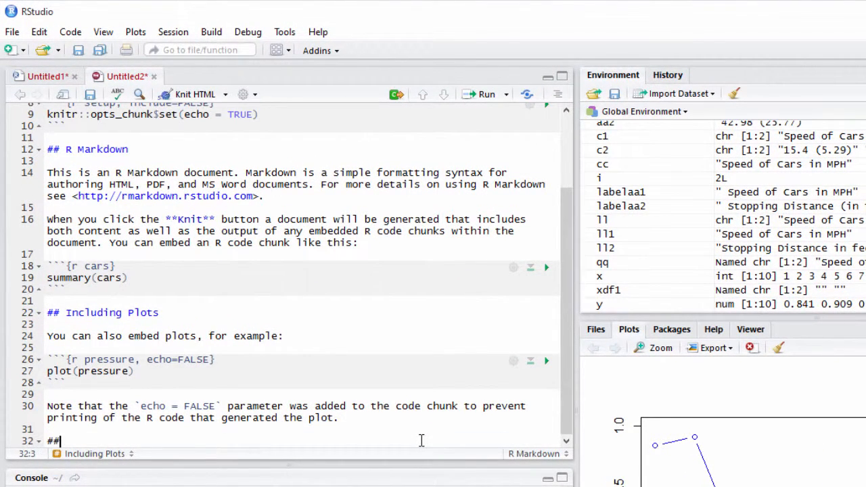
text( some more example)
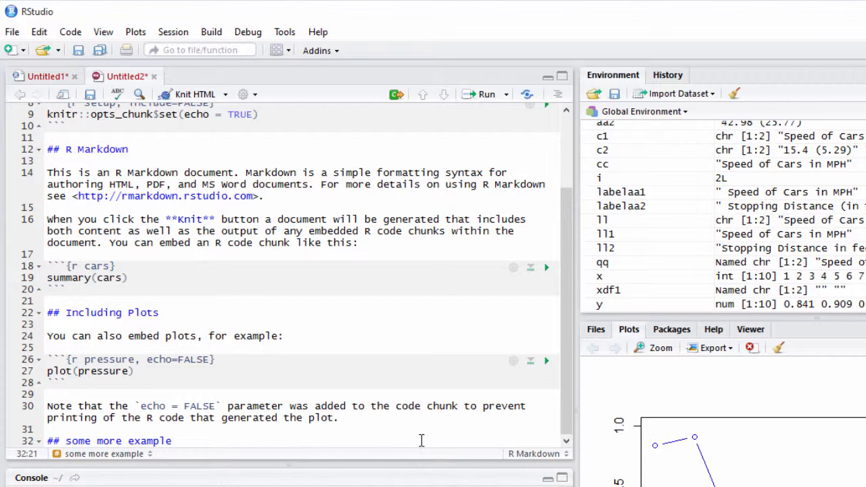
text(s)
key(Return)
key(Return)
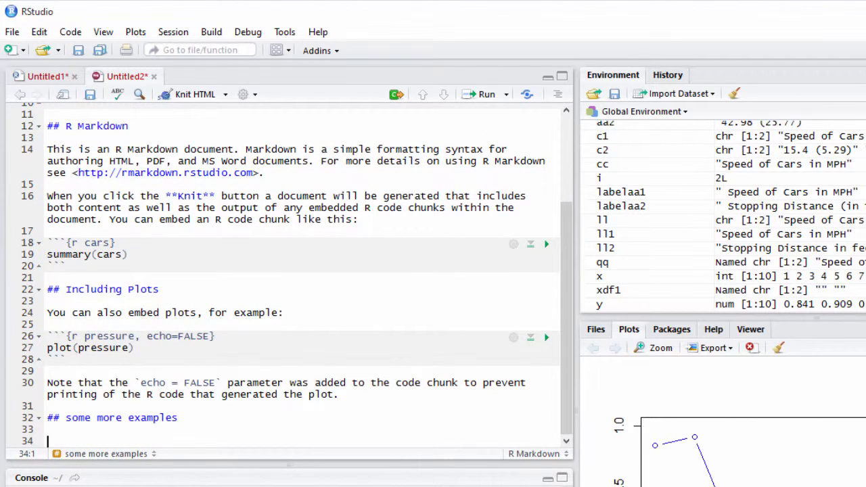
Widen the editor area and insert an R code chunk under the new heading containing the copied sine plot code.
drag(577, 223, 689, 224)
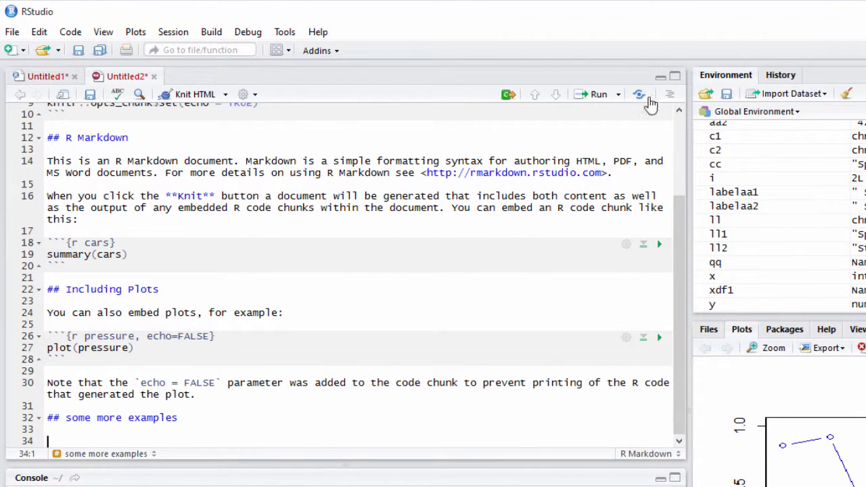
click(511, 99)
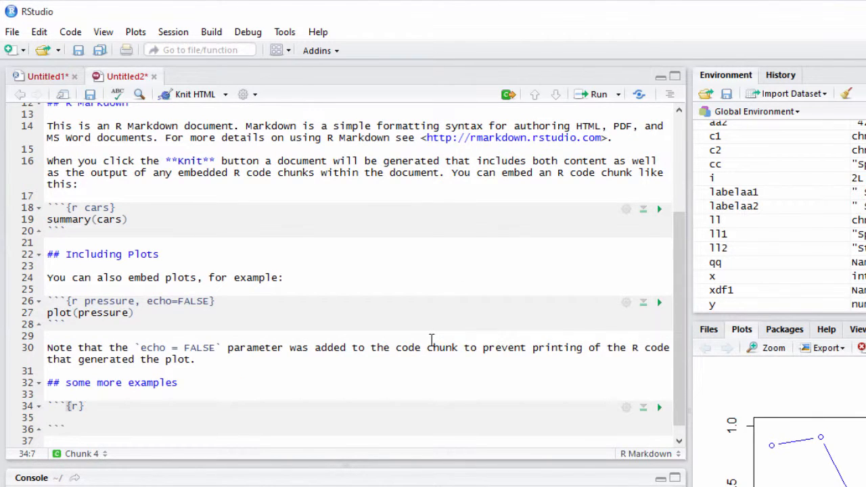
key(Return)
key(ctrl+v)
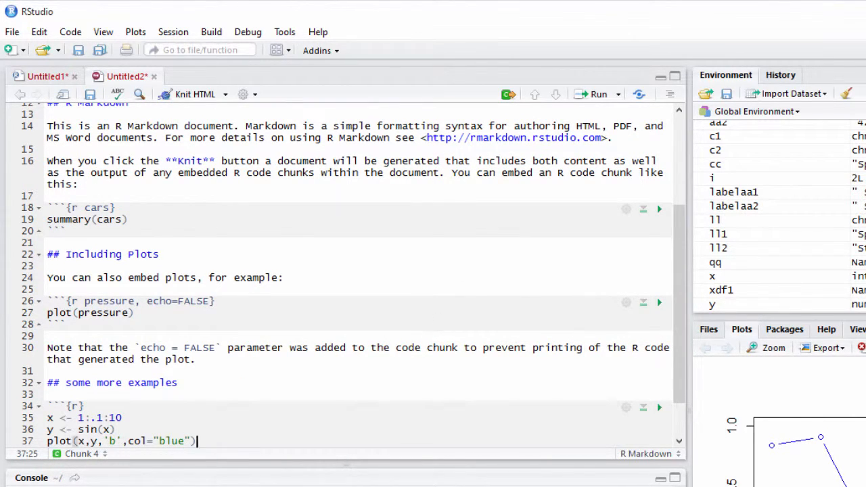
Add the text "Generate a sequence from 1 to 10 in units of 0.10" between the "some more examples" heading and its code chunk.
scroll(367, 402, down, 2)
click(254, 340)
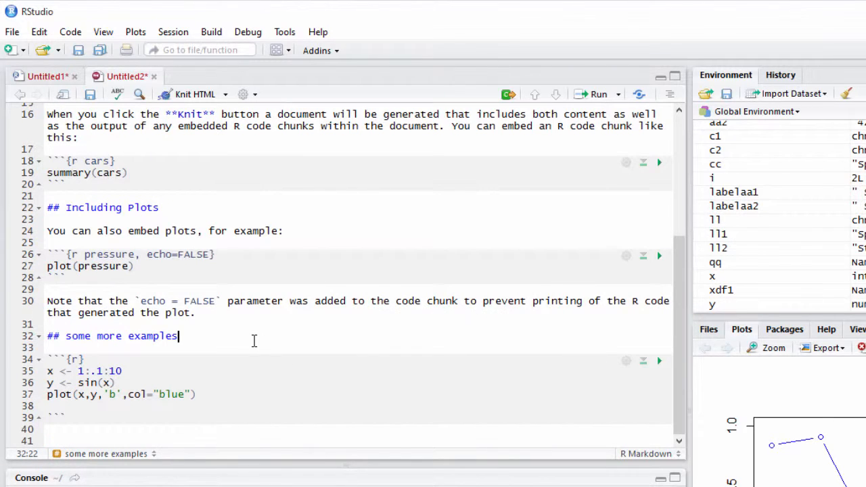
key(Return)
key(Return)
text(Generate )
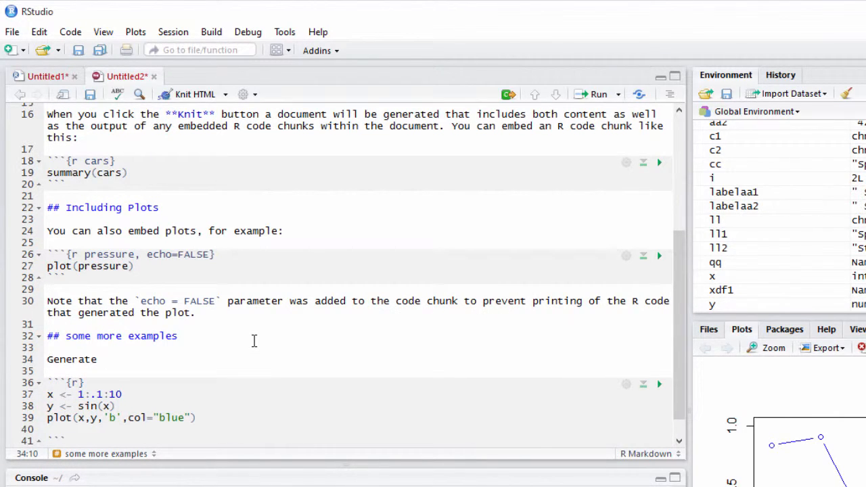
text(numb)
key(BackSpace)
key(BackSpace)
key(BackSpace)
key(BackSpace)
text(a sequence from)
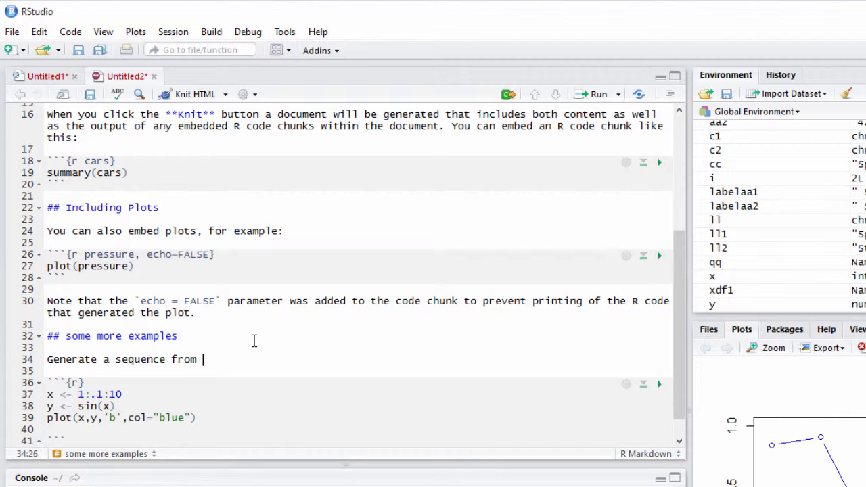
text( 1 to 10 in units of 0)
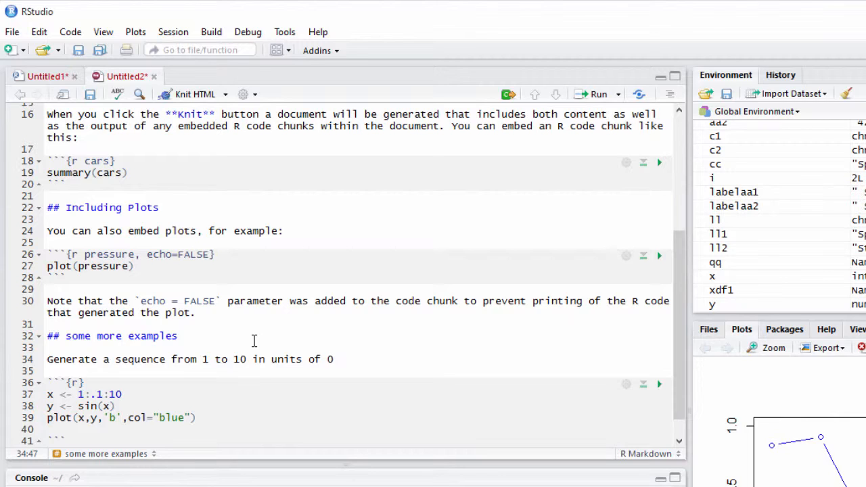
key(BackSpace)
key(BackSpace)
key(BackSpace)
key(BackSpace)
key(BackSpace)
key(BackSpace)
key(BackSpace)
key(BackSpace)
key(BackSpace)
key(BackSpace)
key(BackSpace)
key(BackSpace)
text(in units of 0.10)
Change the x assignment in the new code chunk to seq(1,10,.10).
click(139, 396)
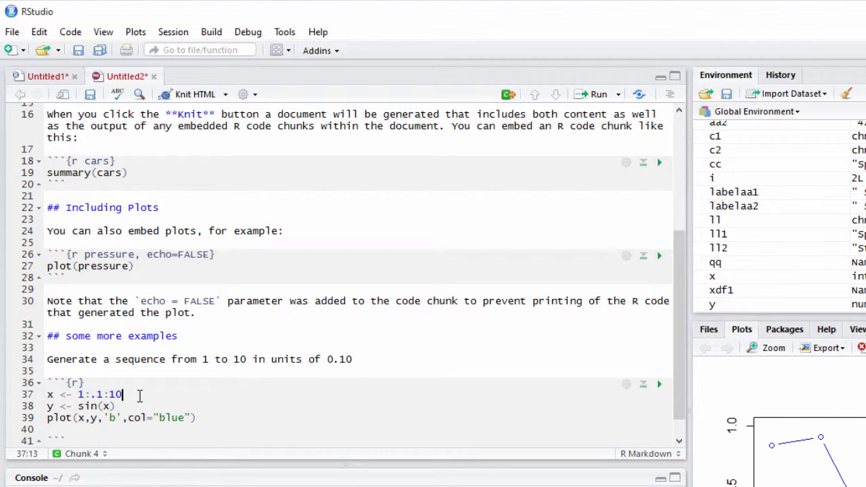
key(BackSpace)
key(BackSpace)
key(BackSpace)
key(BackSpace)
key(BackSpace)
key(BackSpace)
key(BackSpace)
text(seq(1,10,.10)
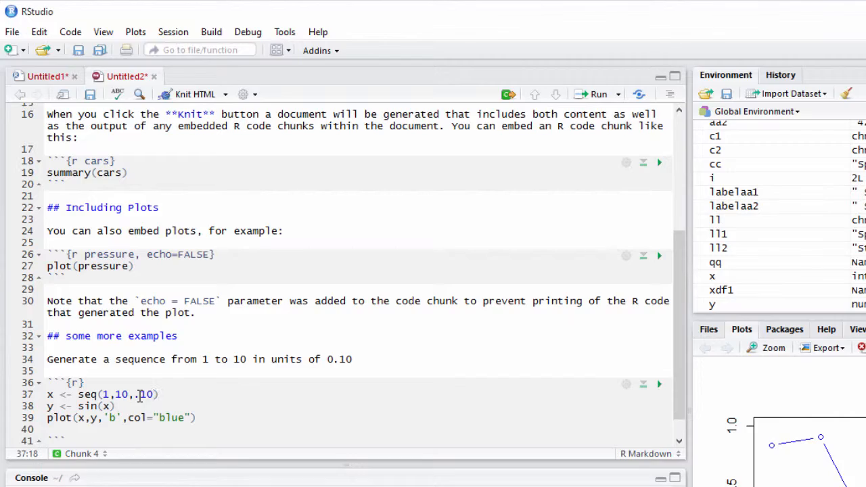
text())
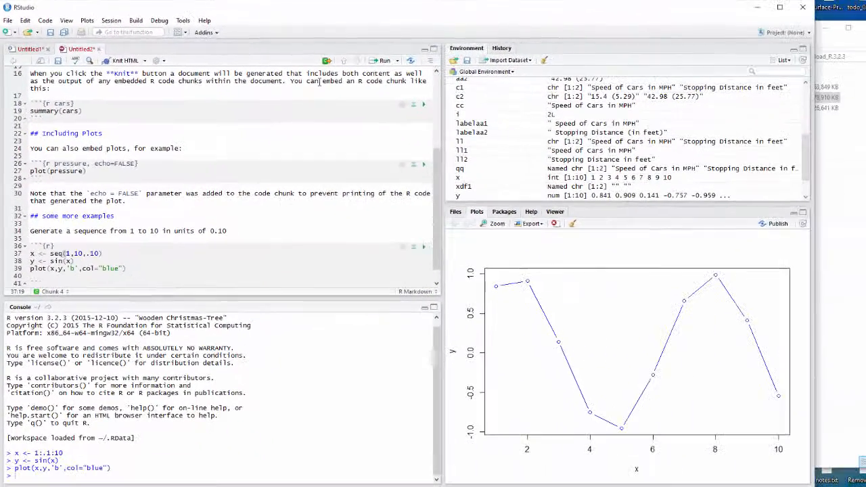
Run the chunk's x assignment line and print x in the console.
click(383, 61)
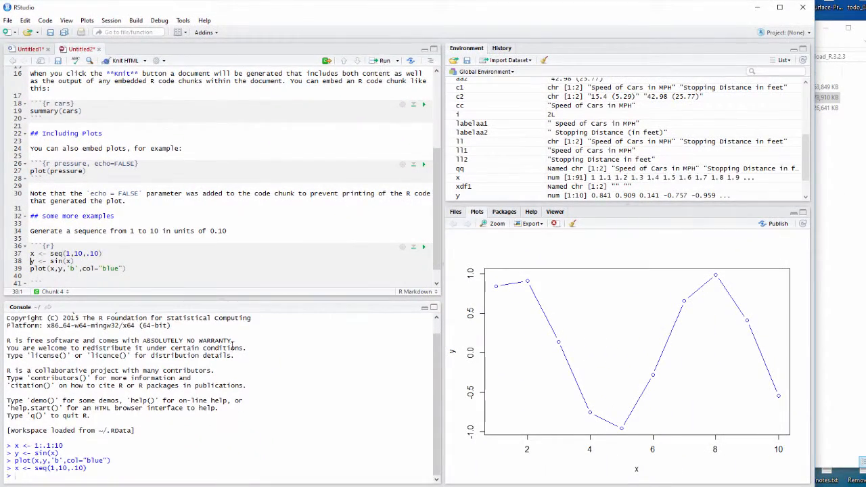
text(x)
key(BackSpace)
key(Return)
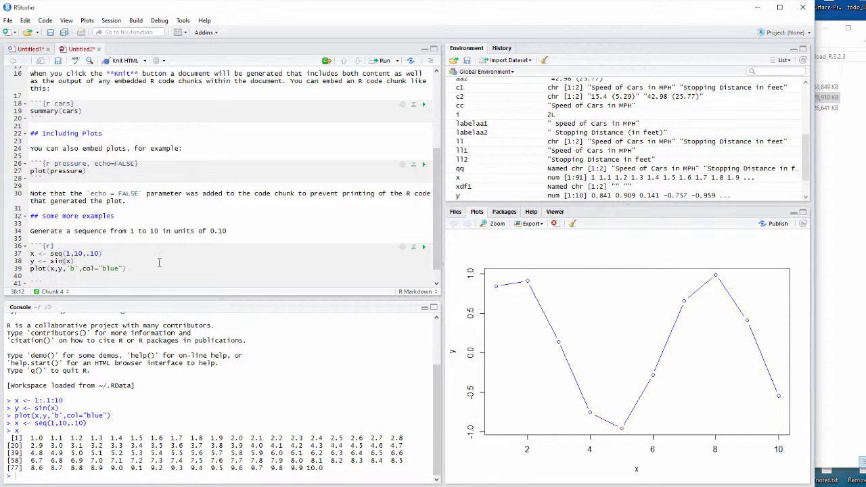
Run the chunk's y assignment, print y in the console, and run the plot line.
click(383, 61)
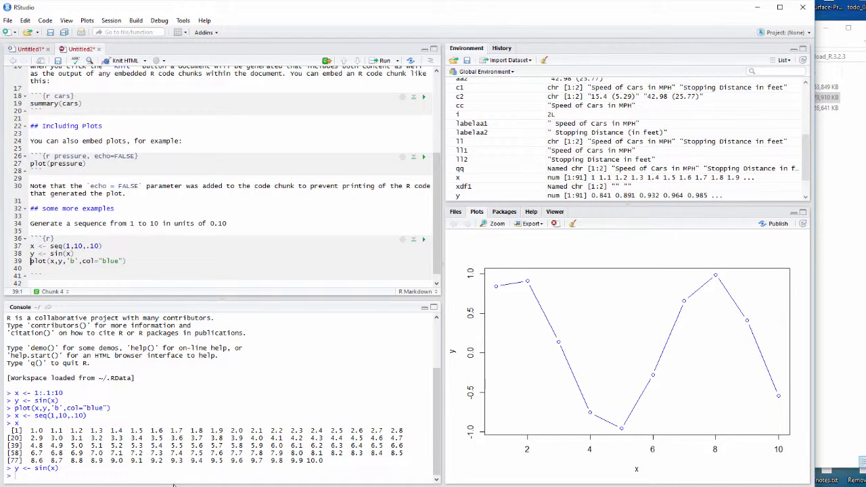
text(y)
key(Return)
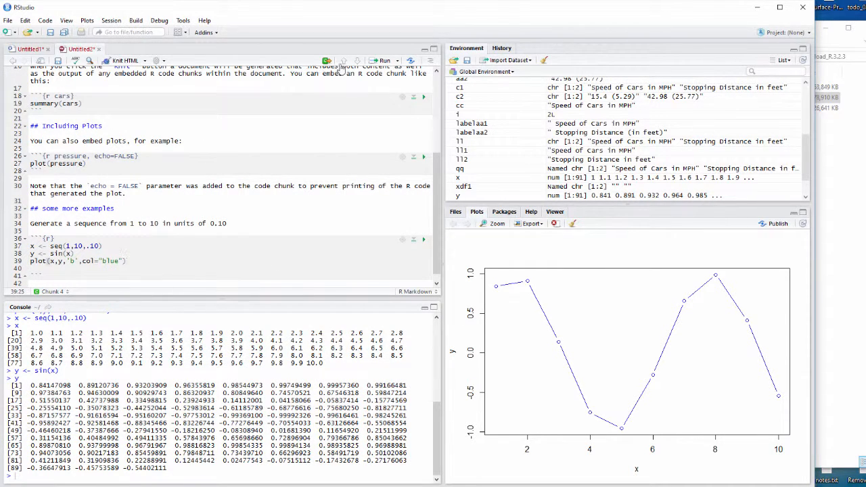
click(383, 61)
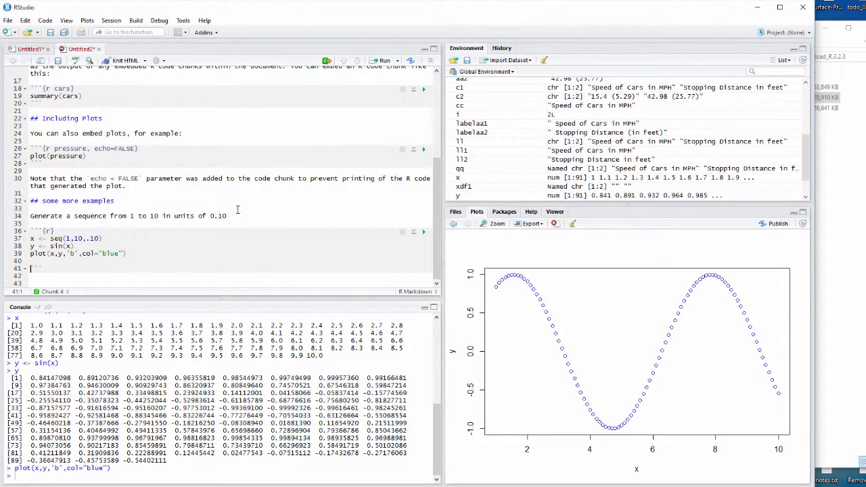
Knit the R Markdown document to HTML, saving it in Documents as htmlTest1.
scroll(265, 216, up, 5)
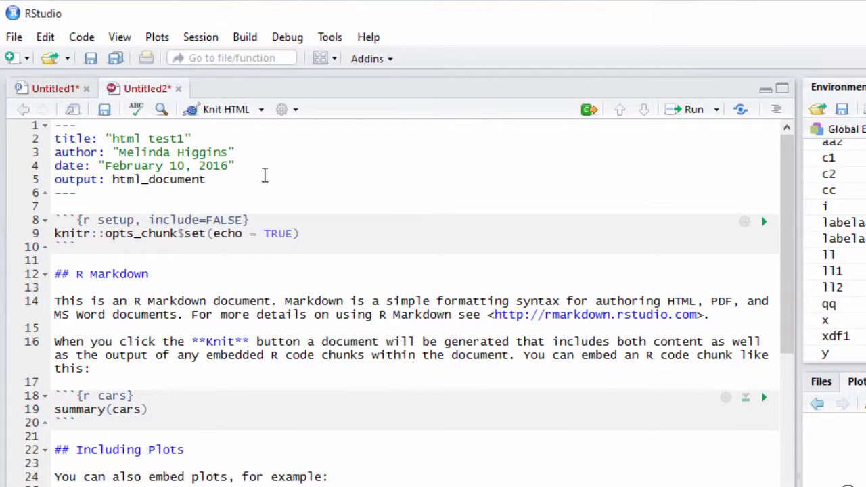
click(232, 115)
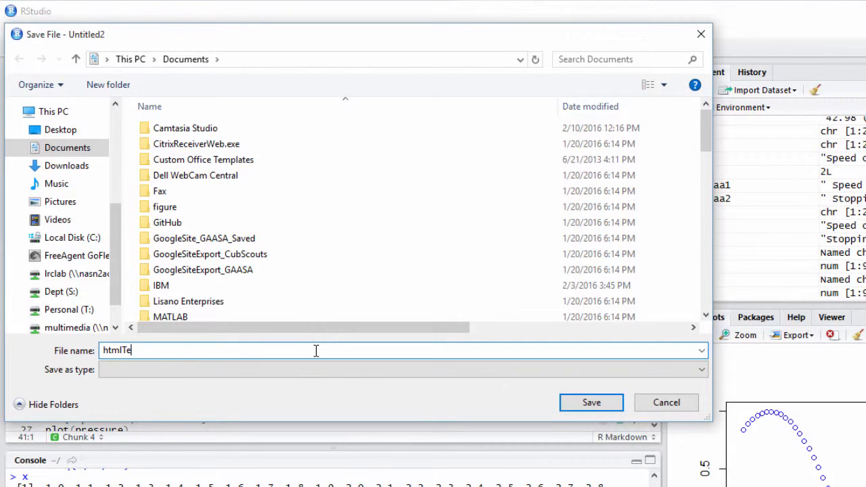
text(htmlTest1)
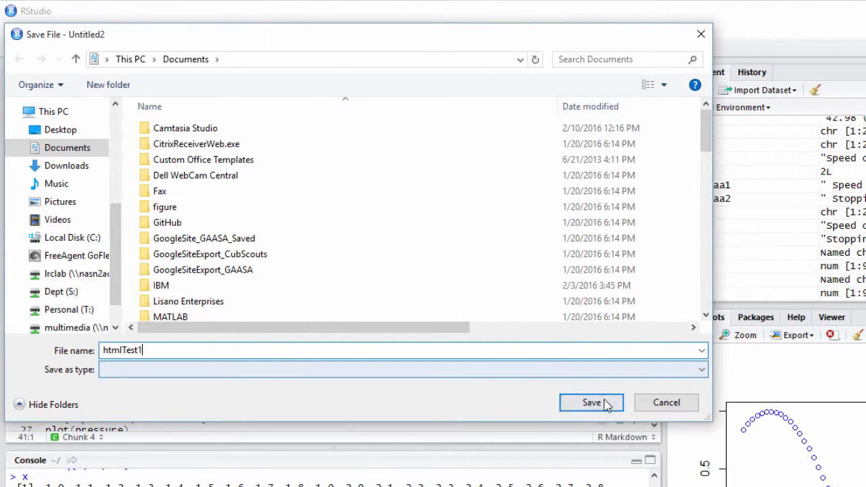
click(601, 404)
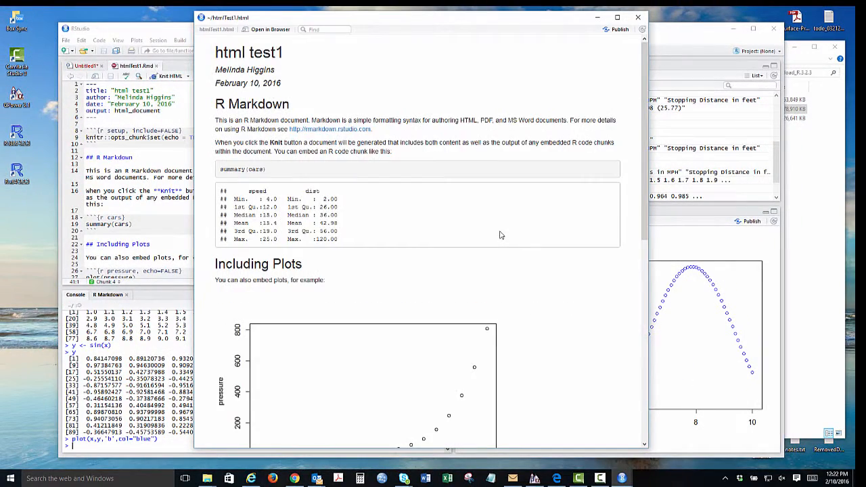
Examine the knitted HTML page from its title through the added sine plot, and close the preview.
scroll(501, 234, down, 5)
scroll(536, 267, down, 3)
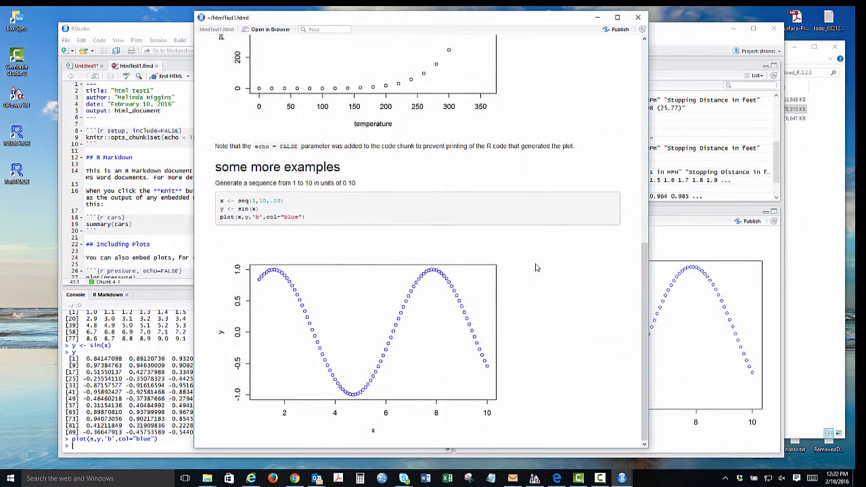
scroll(536, 268, up, 8)
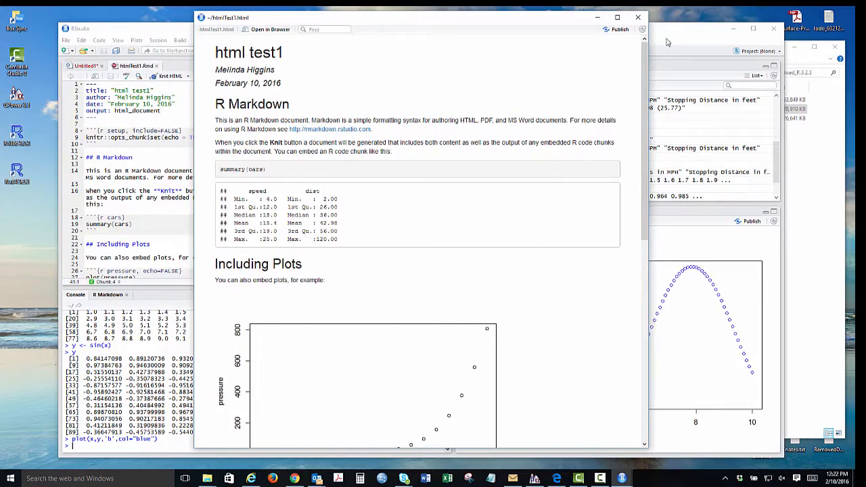
click(639, 19)
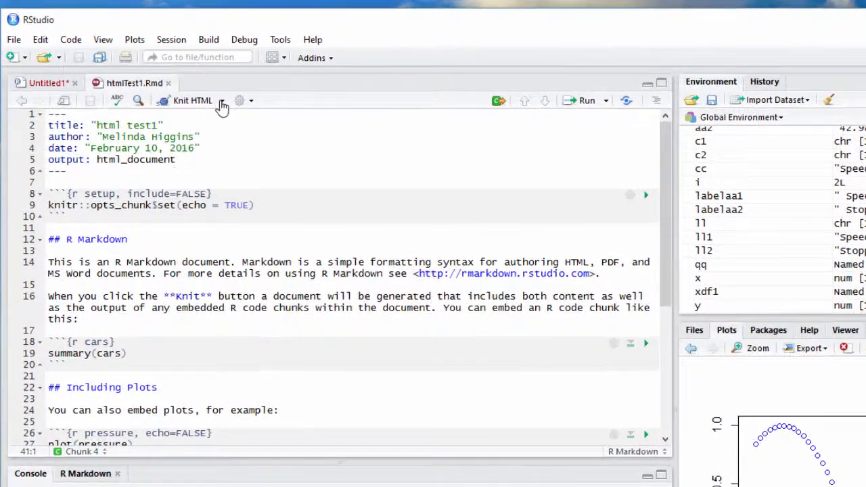
Try to knit the document to PDF and review the TeX installation messages in the R Markdown output.
click(210, 92)
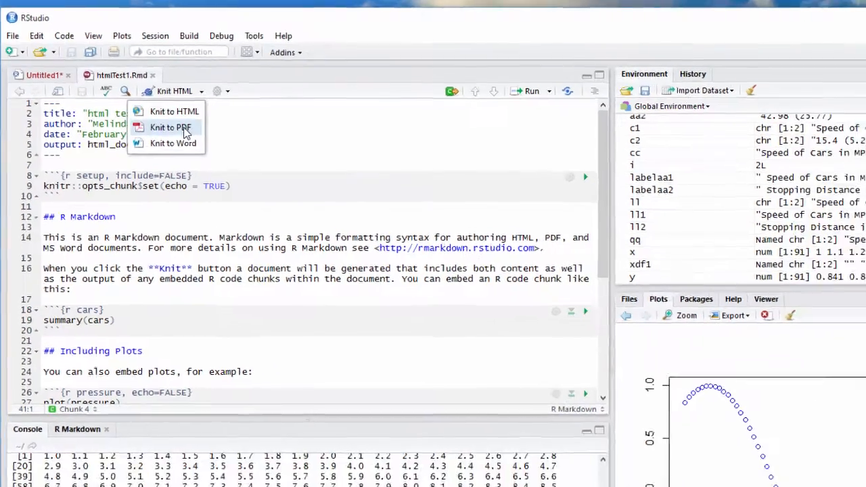
click(203, 142)
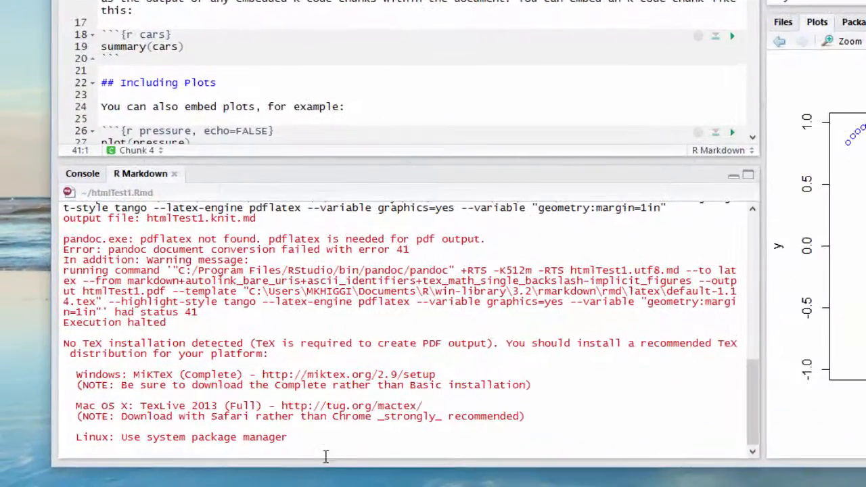
drag(322, 437, 53, 334)
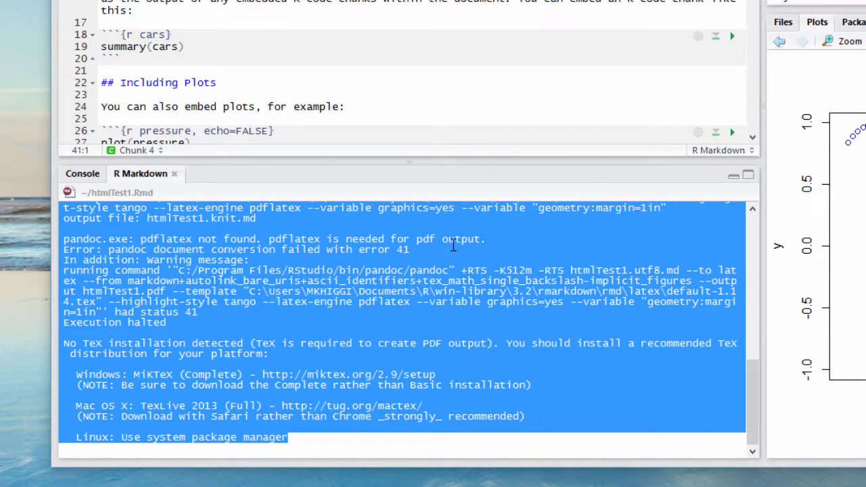
click(504, 244)
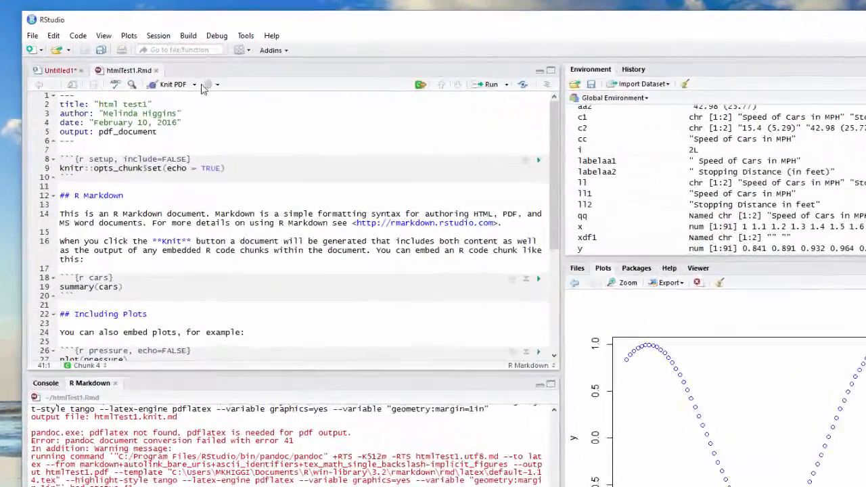
Knit the R Markdown document to Word and page through the generated document to its end.
click(195, 85)
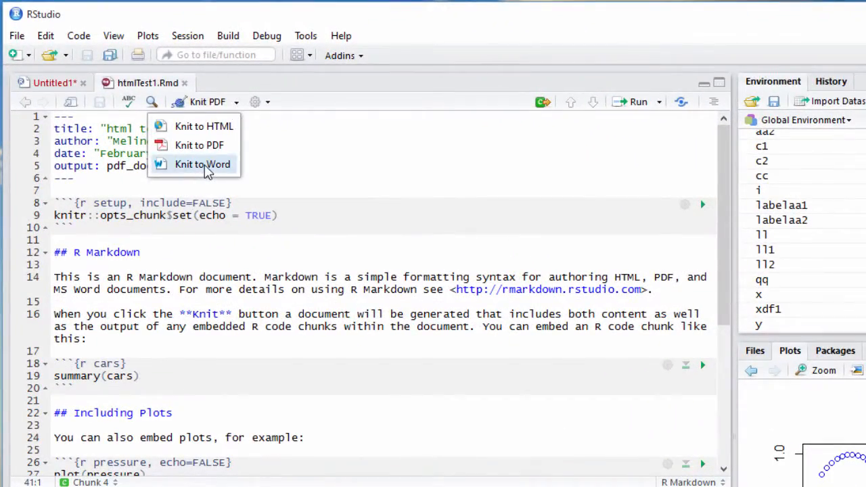
click(203, 165)
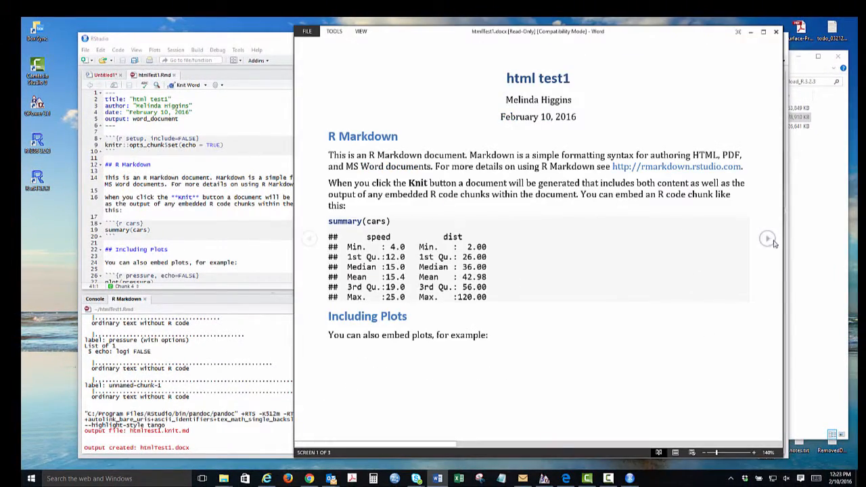
click(773, 241)
click(772, 241)
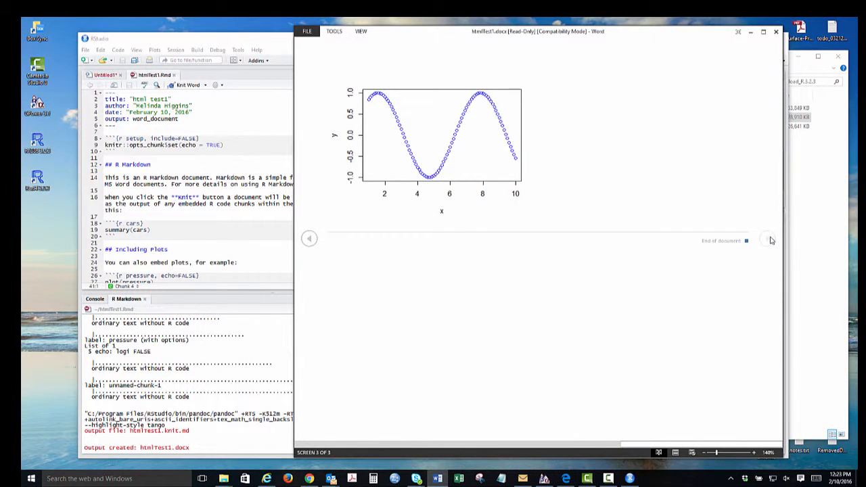
Review the Word document's pages in print preview from the last to the first, and close the document.
click(362, 32)
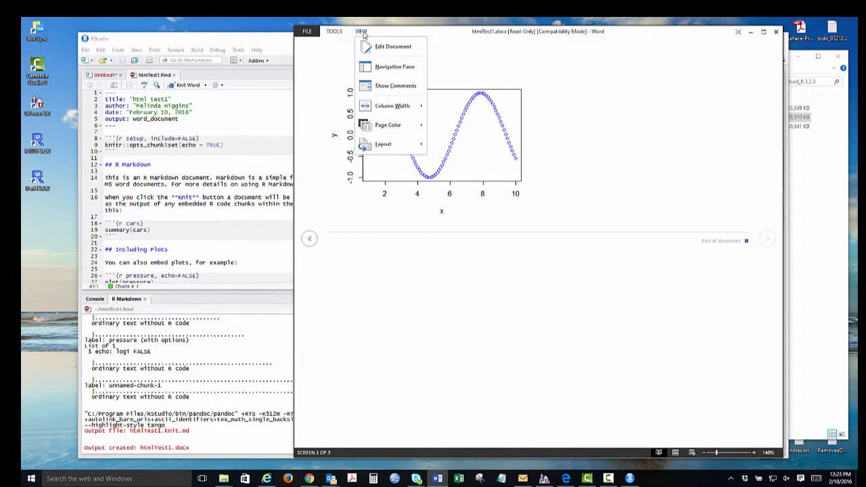
click(335, 32)
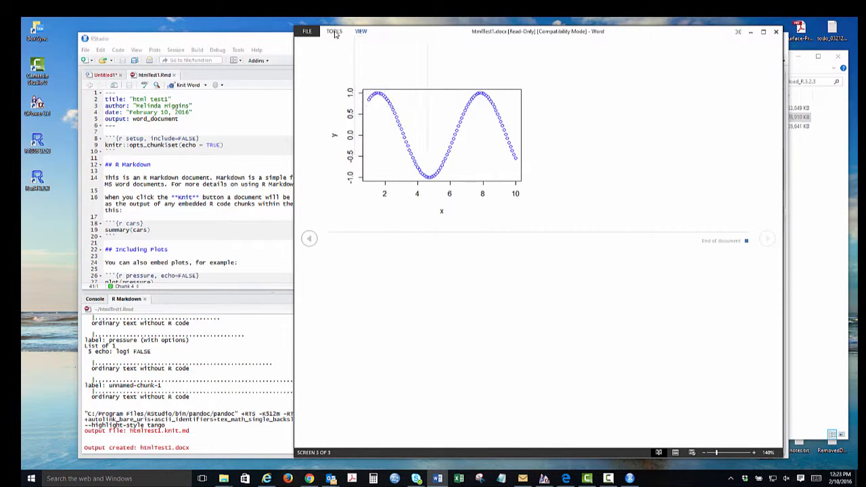
click(335, 32)
click(307, 31)
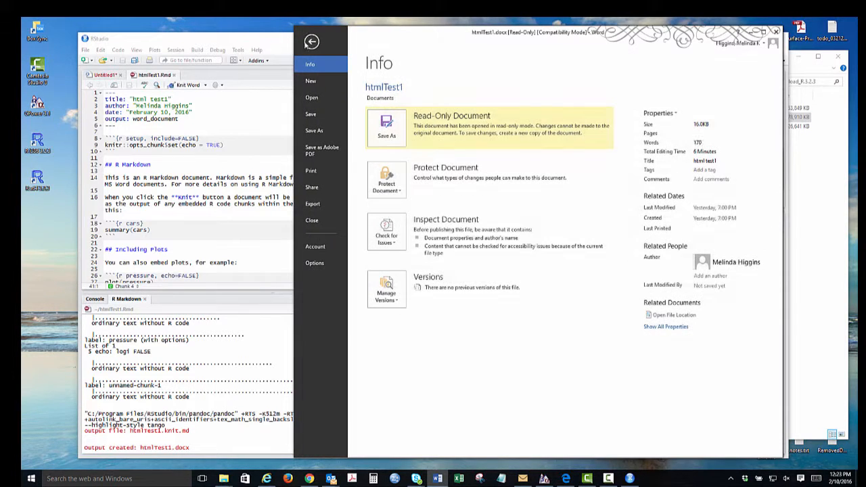
click(318, 171)
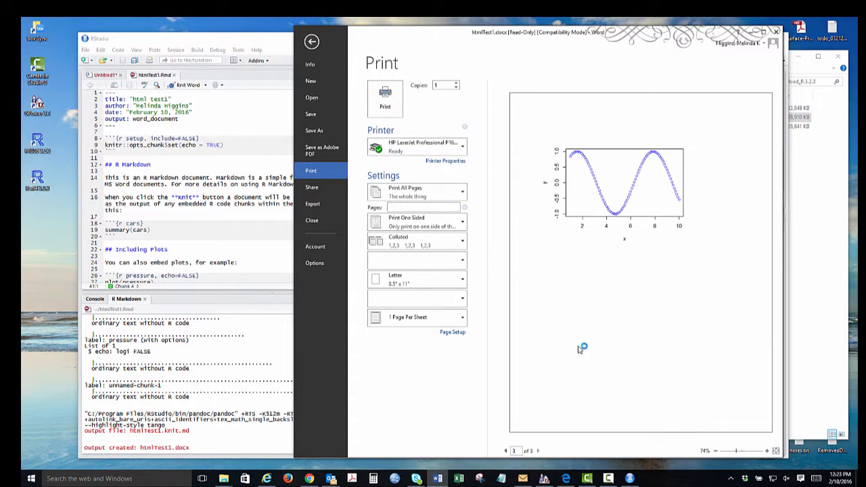
click(507, 451)
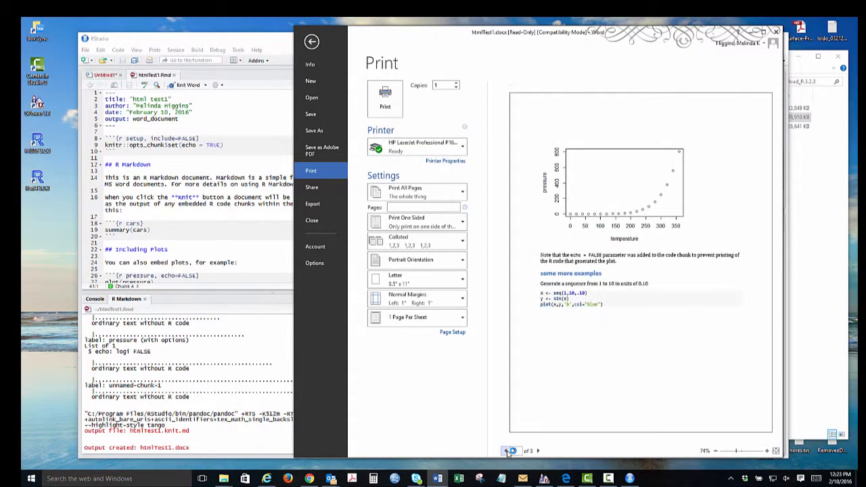
click(507, 451)
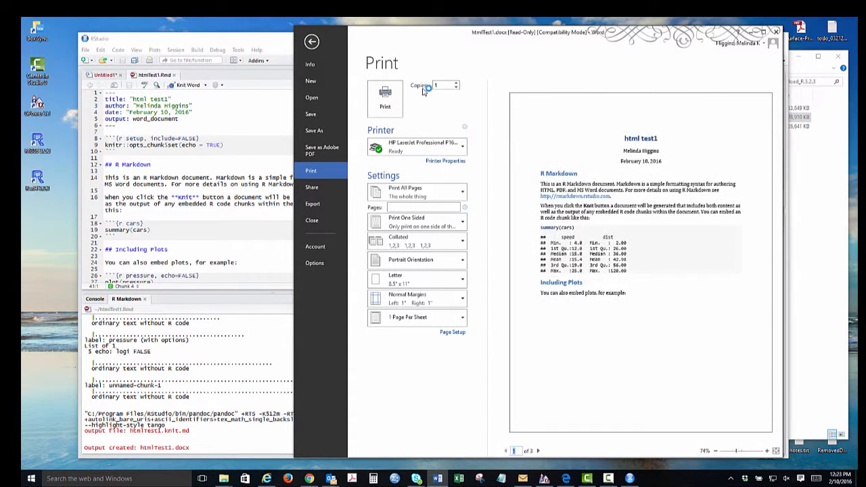
click(313, 43)
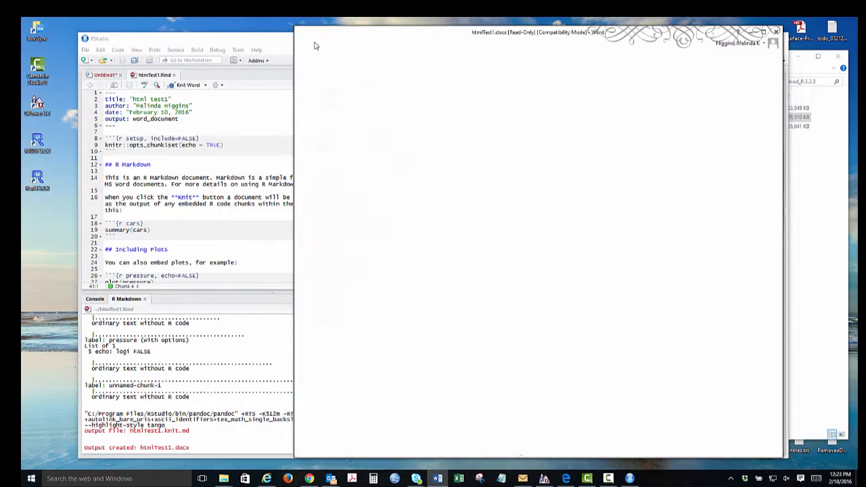
click(777, 32)
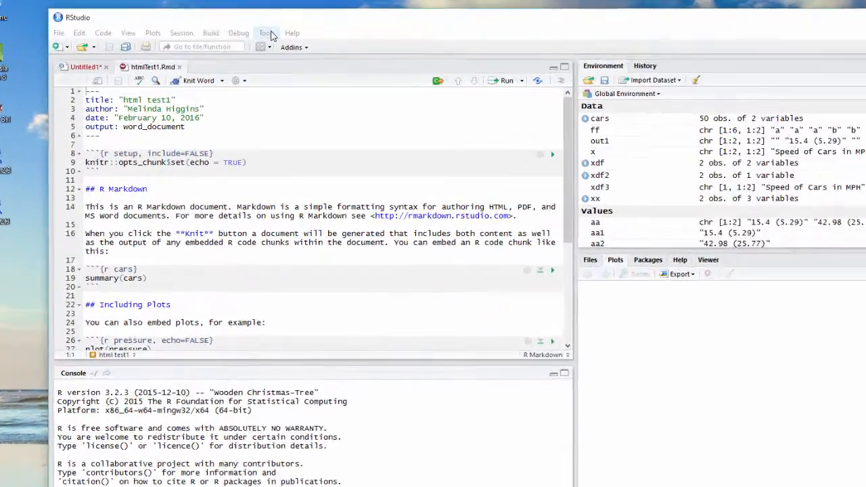
Set the global Sweave options to weave Rnw files using knitr and typeset LaTeX into PDF using pdfLaTeX, and apply them.
click(241, 31)
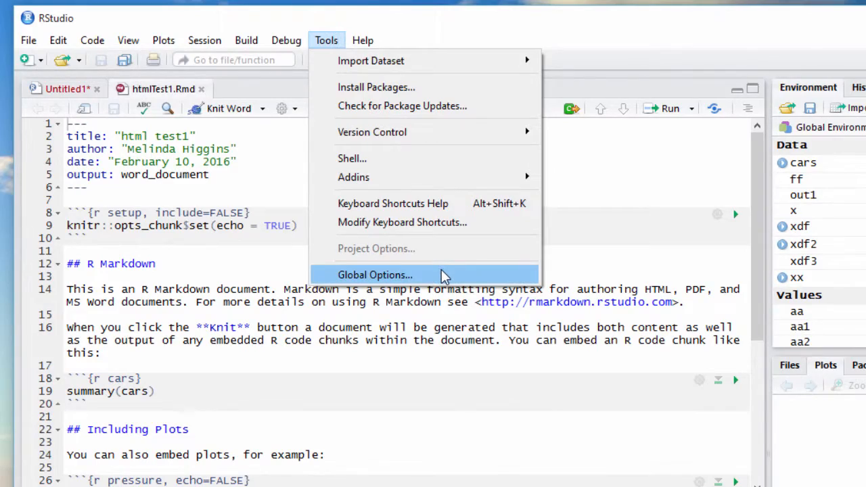
click(443, 276)
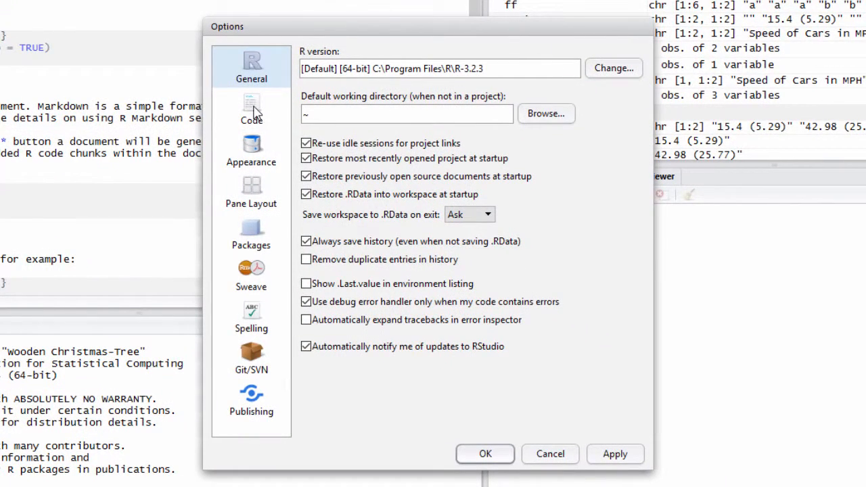
click(257, 270)
click(444, 75)
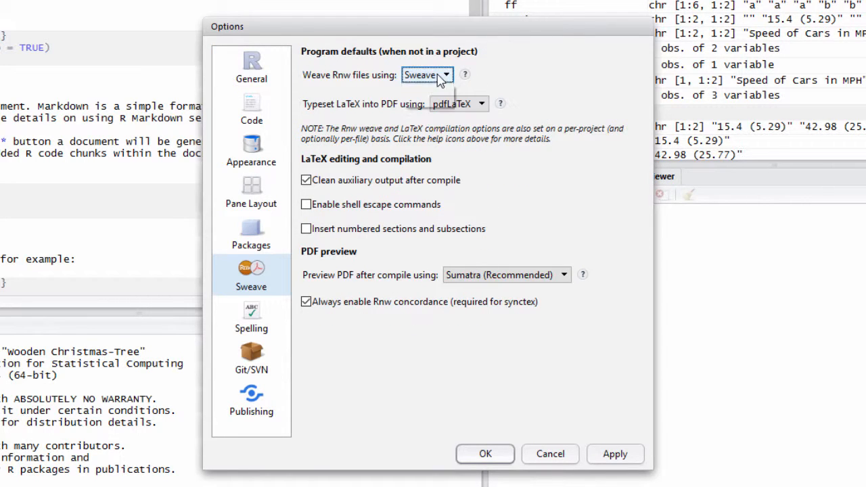
click(431, 105)
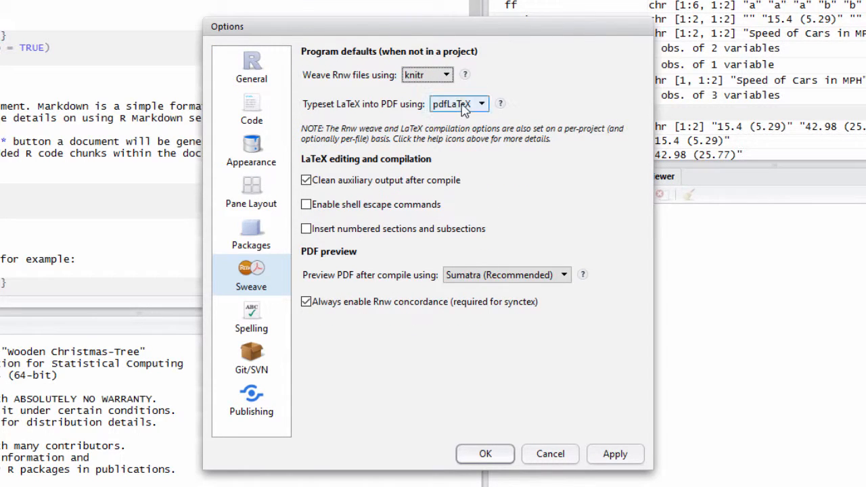
click(464, 107)
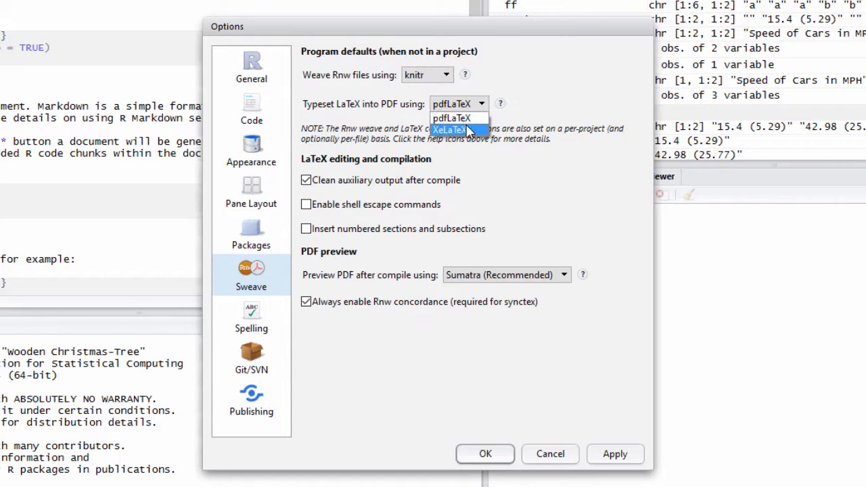
click(474, 119)
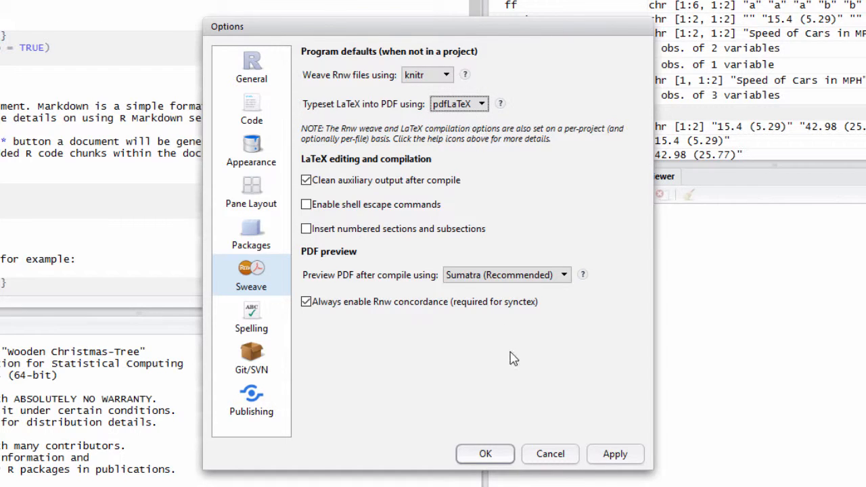
click(617, 457)
click(485, 454)
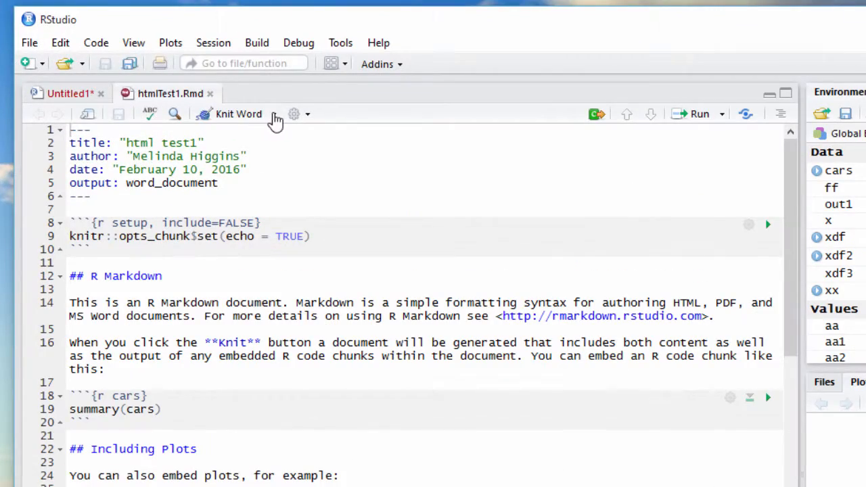
Try again to knit htmlTest1.Rmd to PDF, and highlight the pandoc message about pdflatex in the R Markdown output.
click(274, 115)
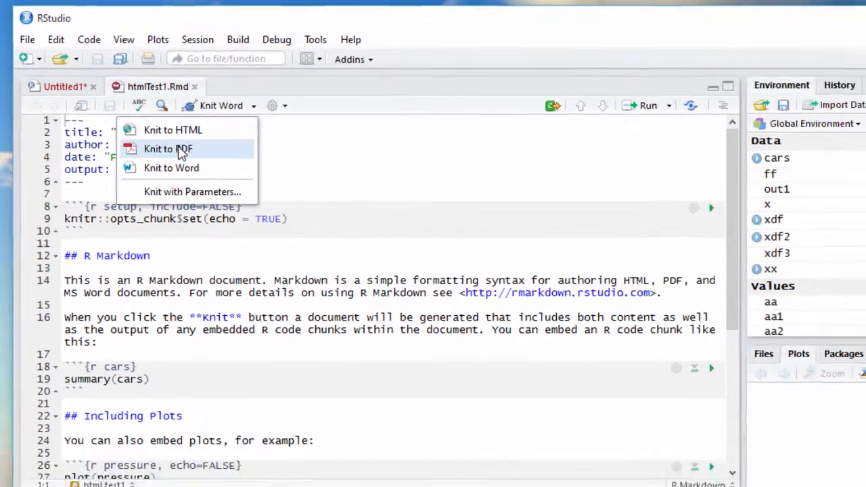
click(213, 160)
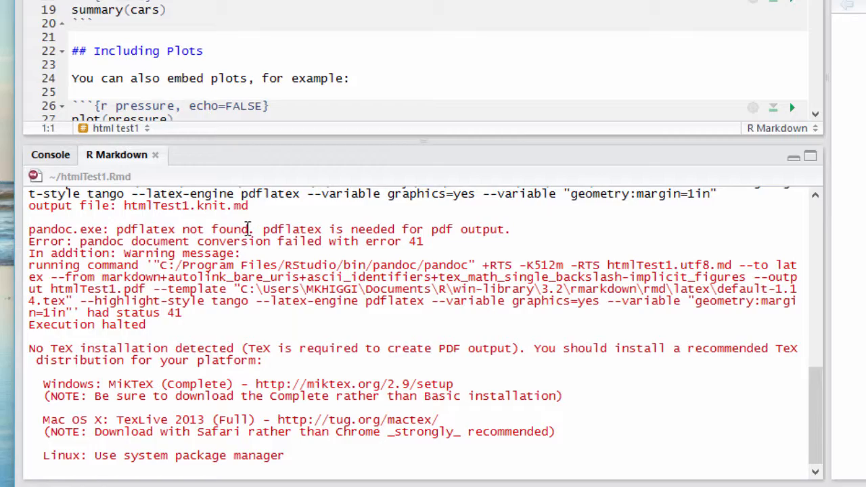
drag(249, 229, 28, 231)
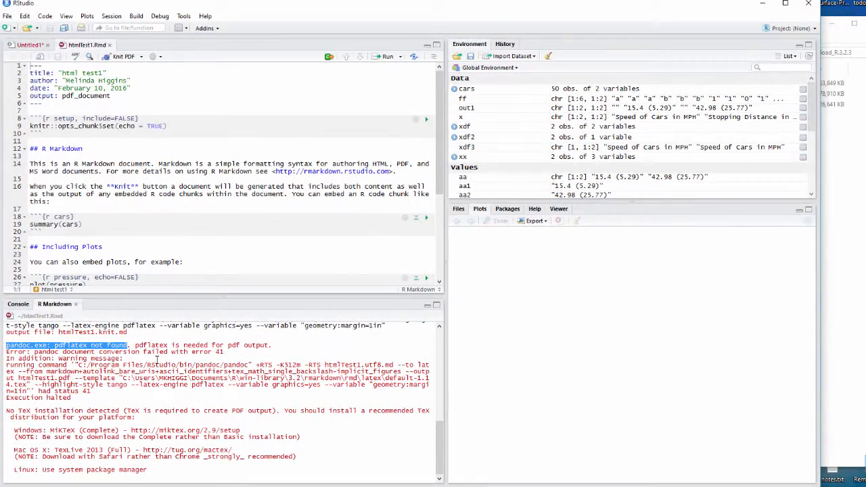
Quit the RStudio session and search Google in Chrome for pdflatex.
click(6, 15)
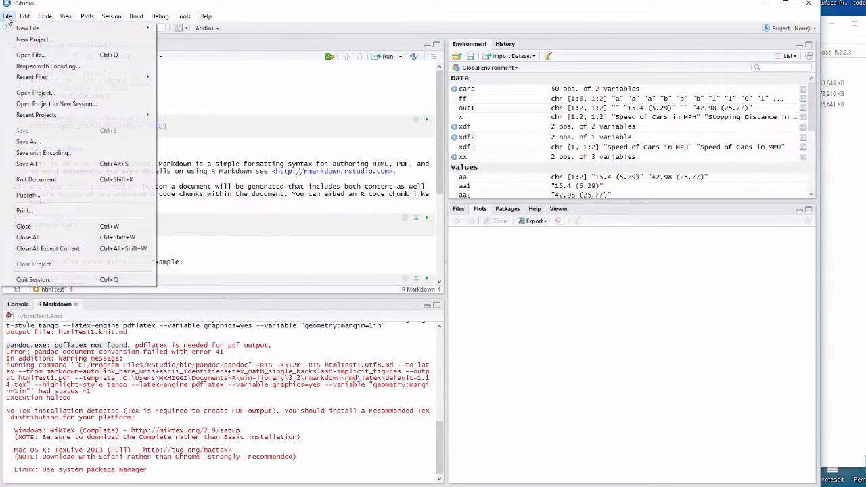
click(143, 280)
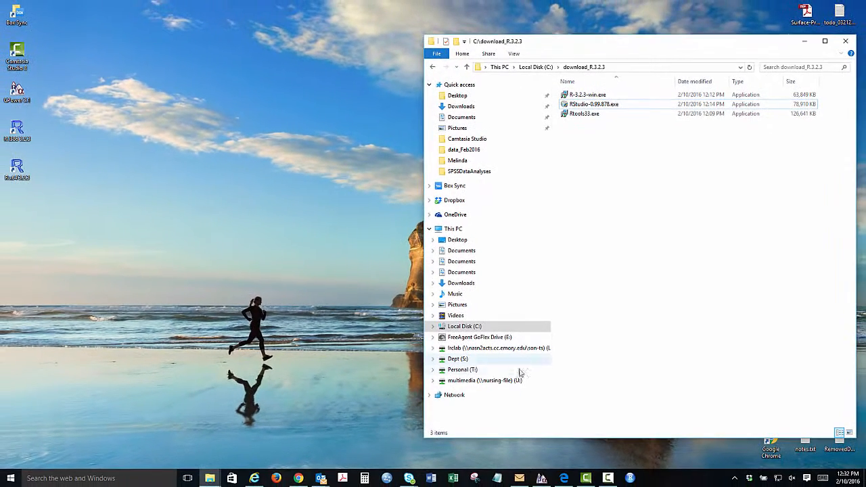
click(299, 479)
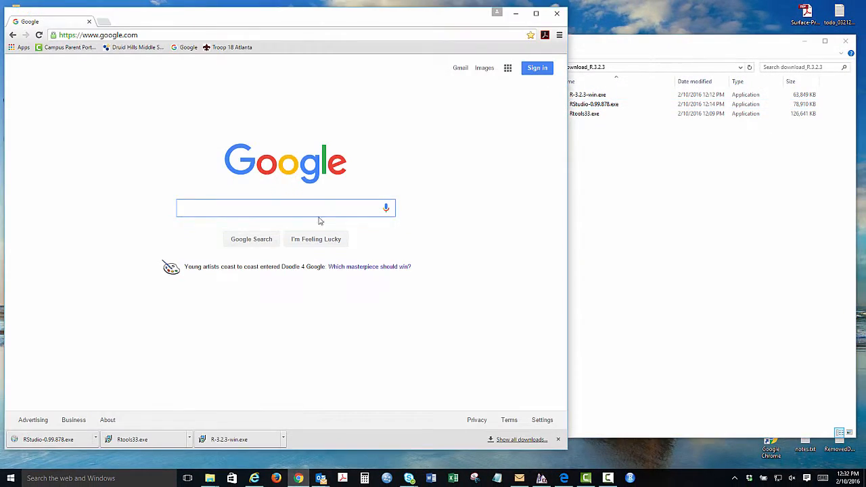
text(pdflatex)
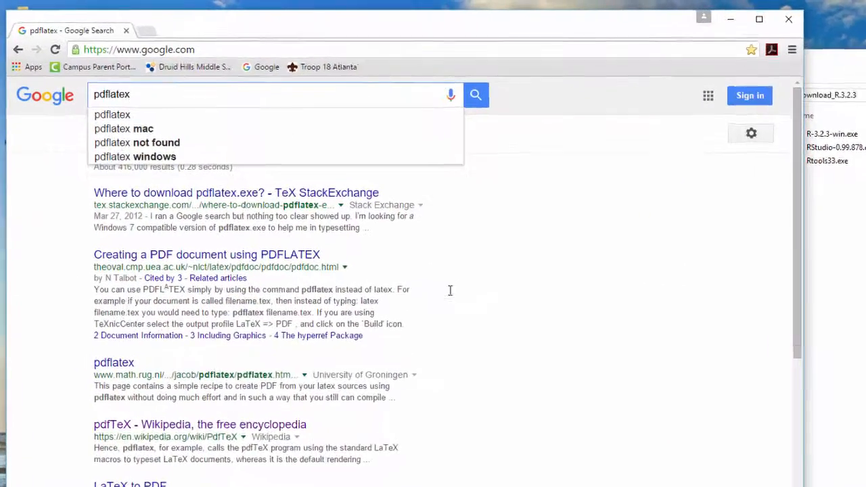
key(Return)
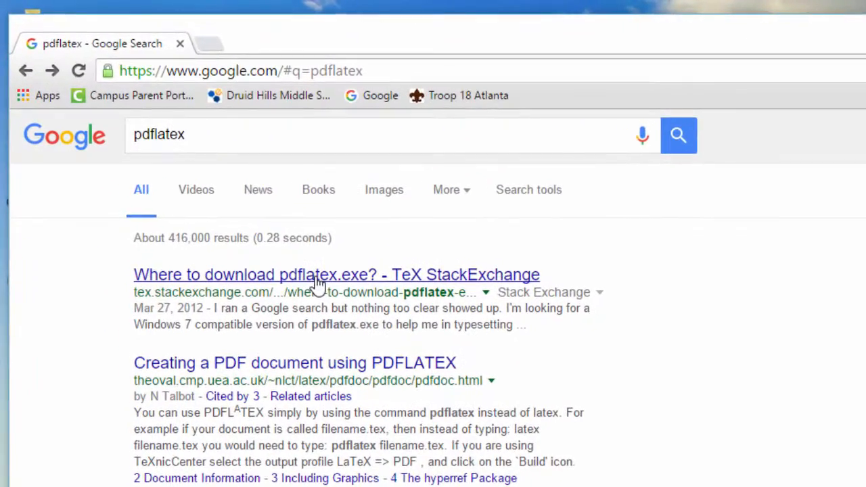
Open the TeX StackExchange result on where to download pdflatex.exe, and follow its answer's link to the MiKTeX Project Page.
click(318, 281)
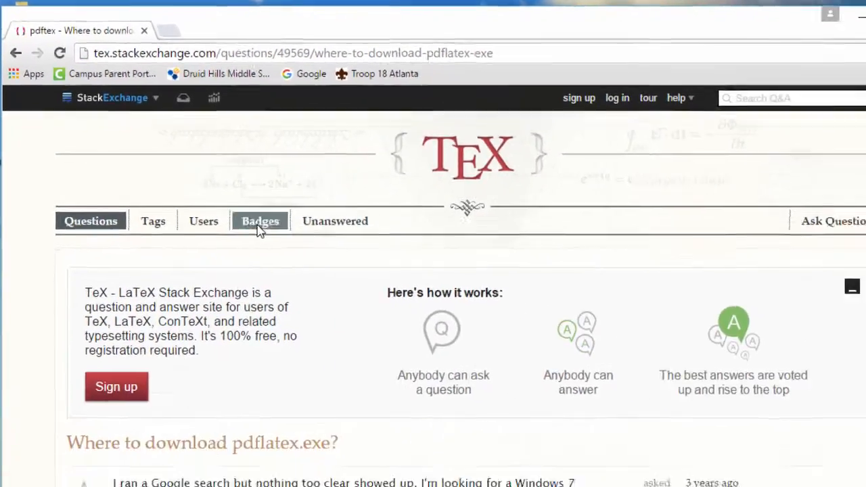
scroll(260, 302, down, 5)
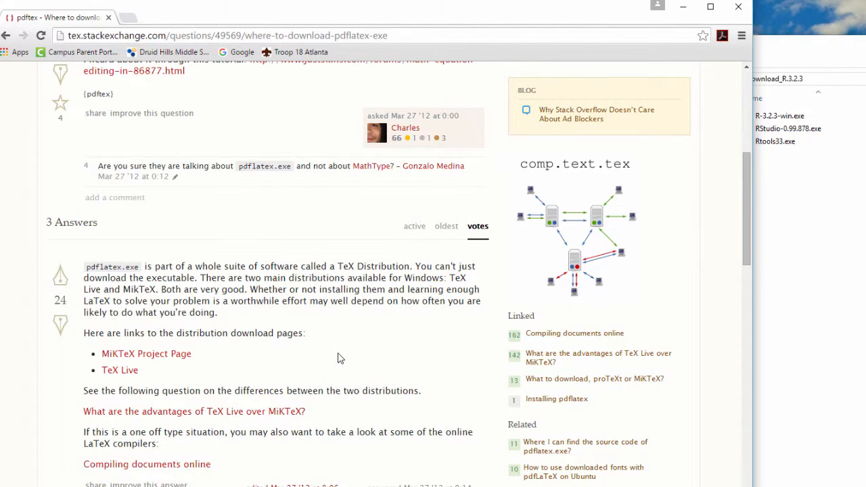
click(157, 358)
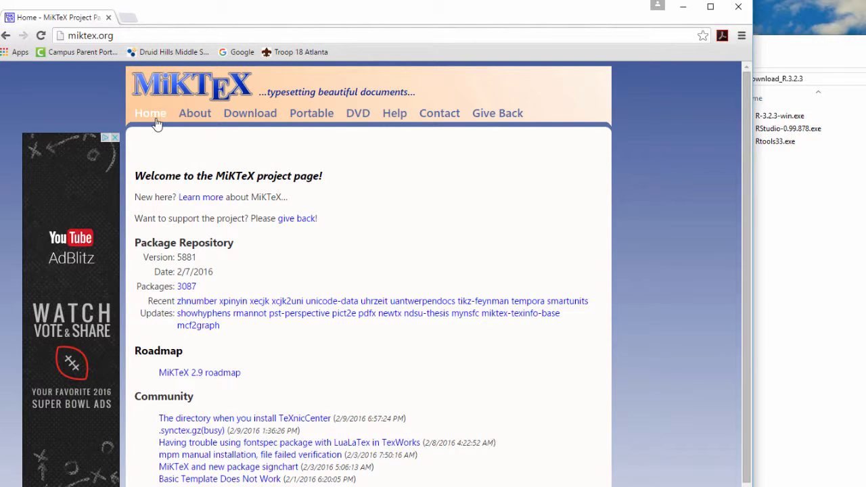
Go to the MiKTeX download page and compare the basic, net and portable installers listed under Other Downloads.
click(257, 118)
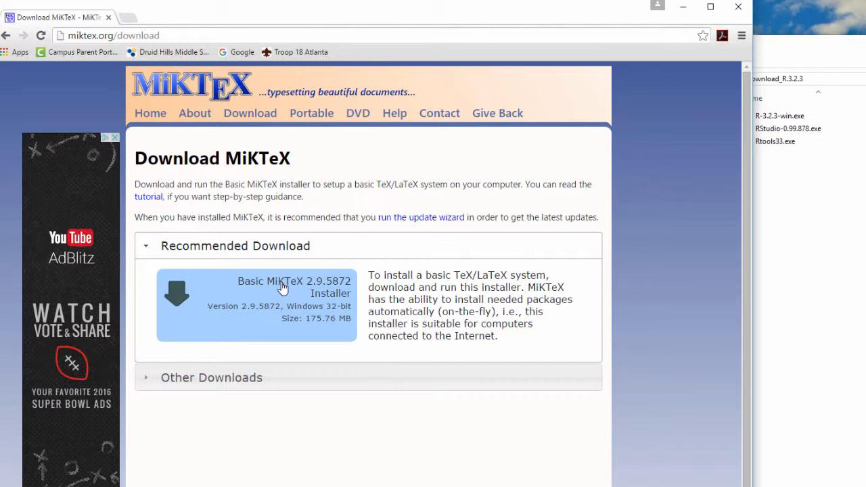
click(218, 385)
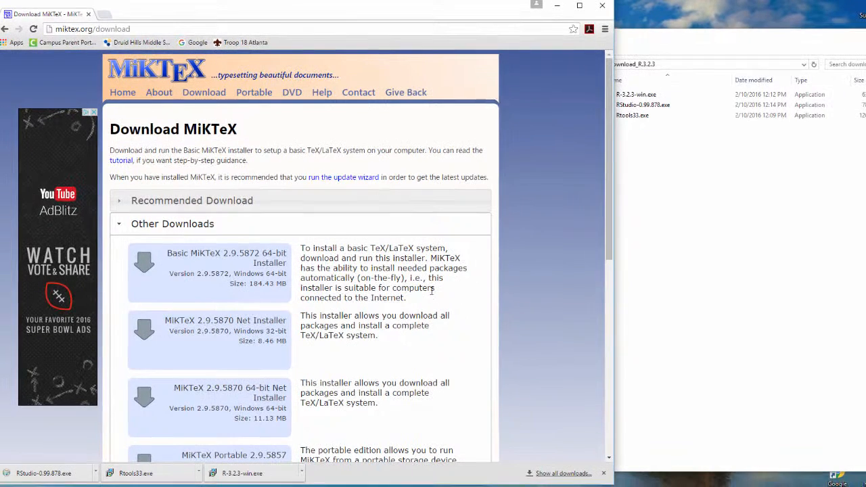
scroll(431, 290, down, 1)
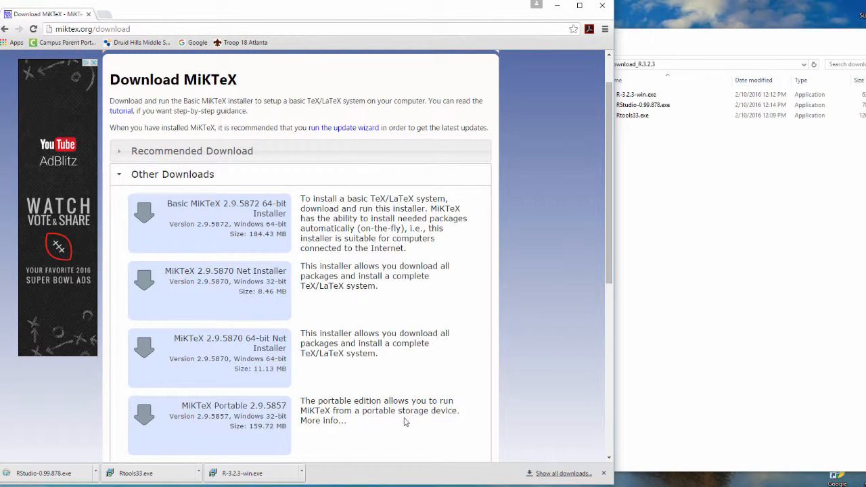
scroll(427, 422, up, 1)
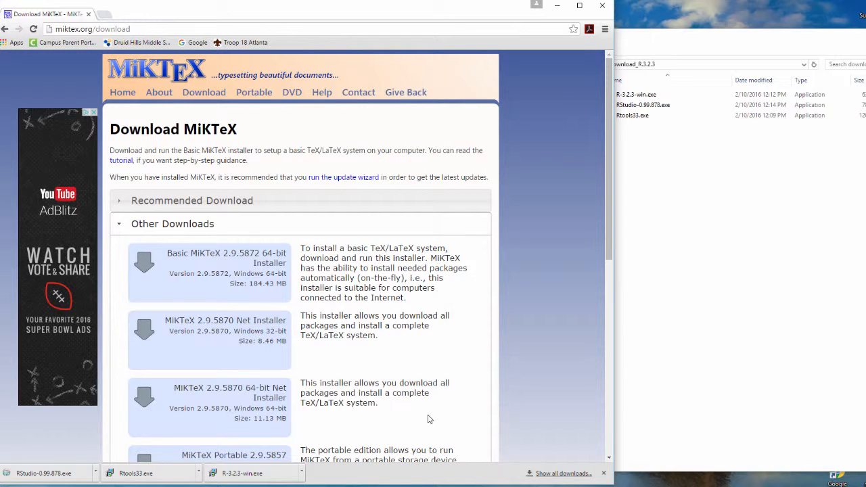
scroll(428, 420, down, 1)
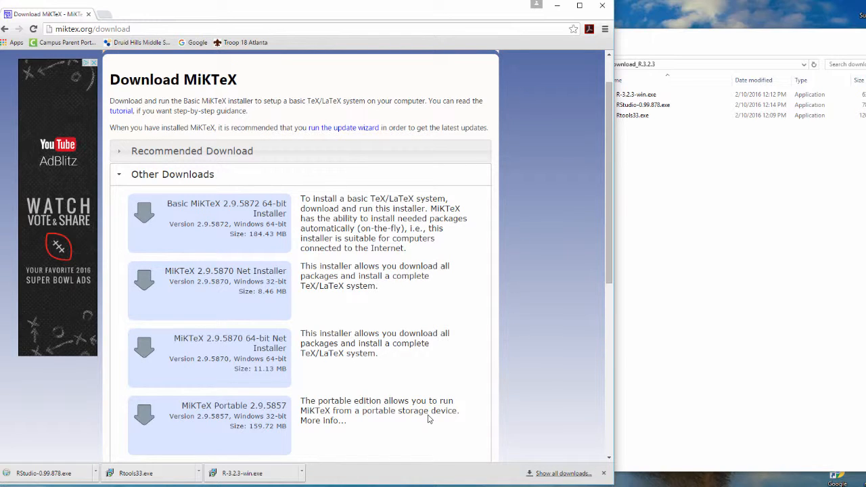
scroll(427, 420, up, 1)
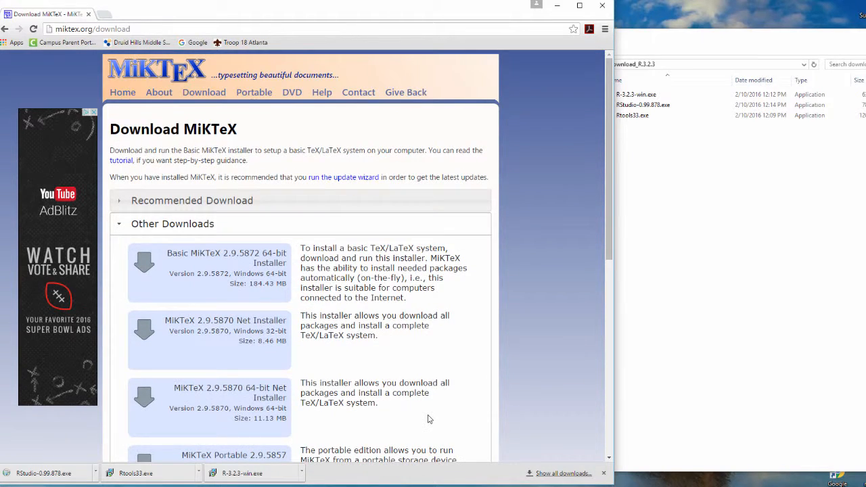
Compare the recommended and other MiKTeX downloads, and download the recommended Basic MiKTeX 2.9.5872 32-bit installer.
click(238, 200)
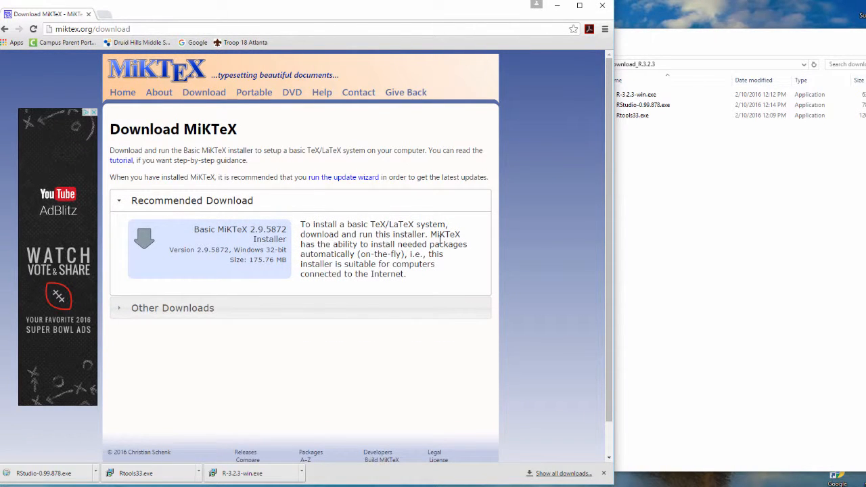
click(208, 308)
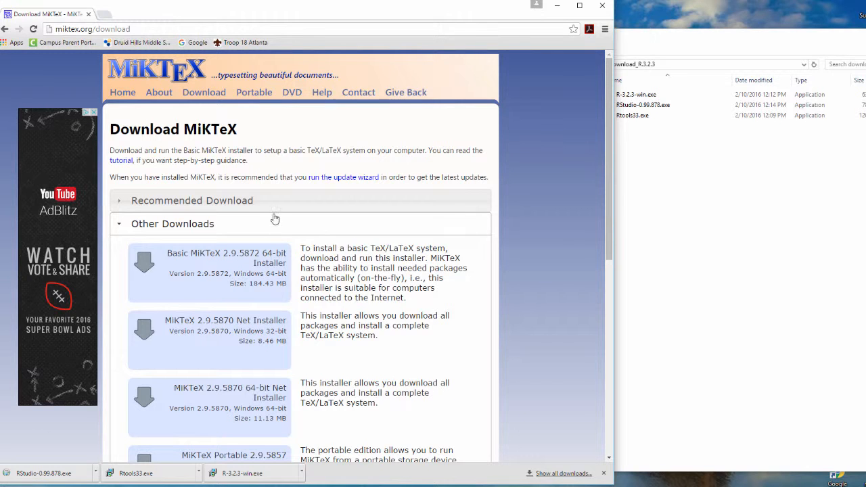
click(243, 201)
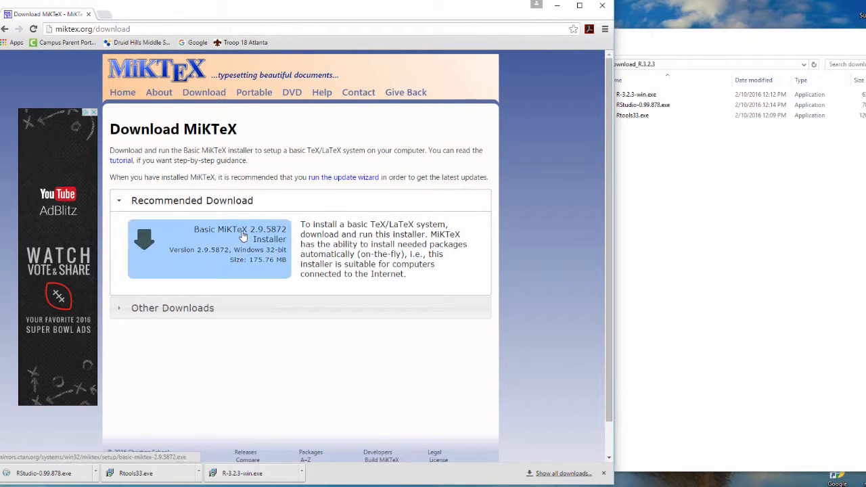
click(244, 235)
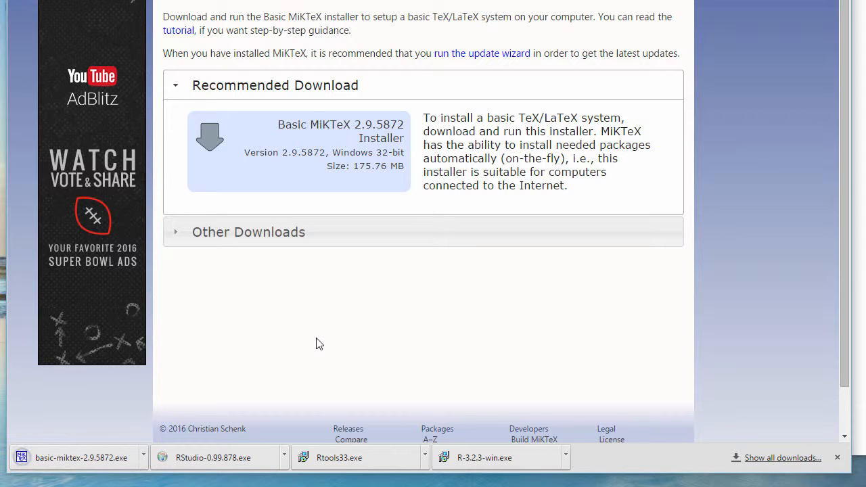
Show basic-miktex-2.9.5872.exe in its folder, move it to C:\download_R.3.2.3, and clear away the Downloads and browser windows.
click(144, 458)
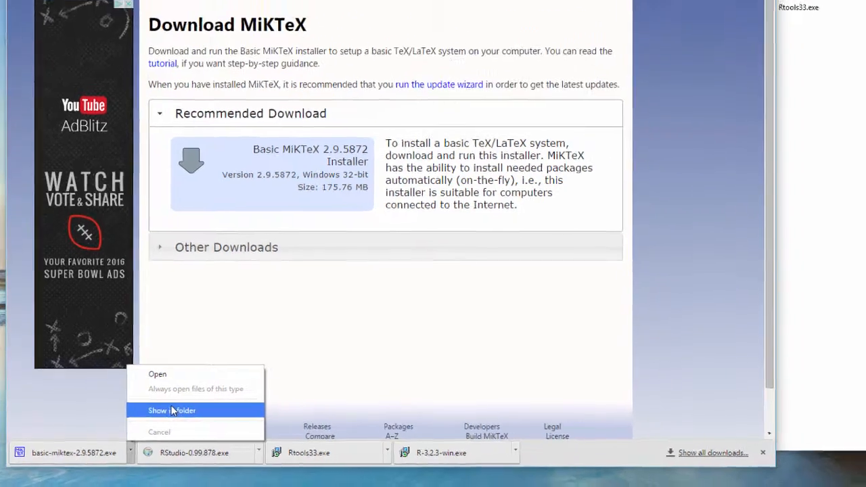
click(188, 411)
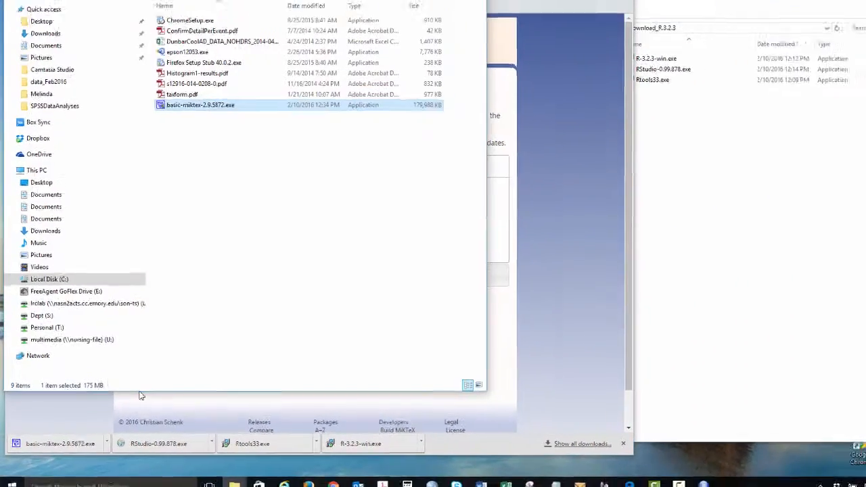
drag(145, 138, 625, 186)
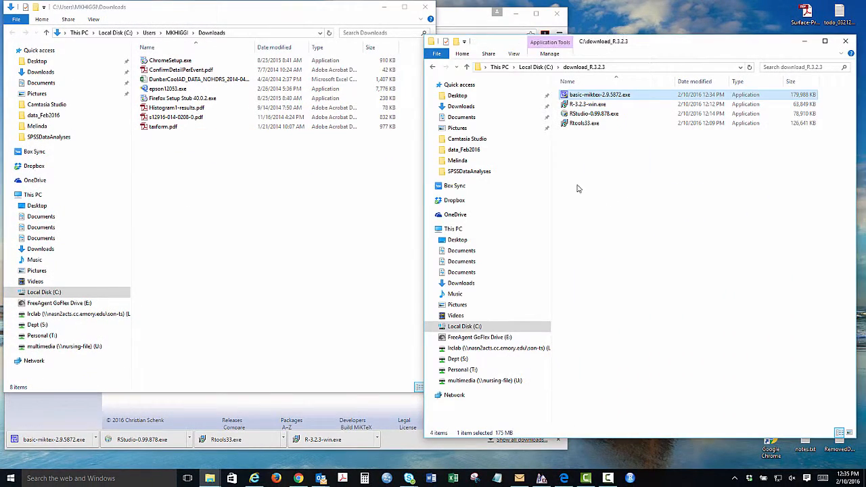
click(384, 6)
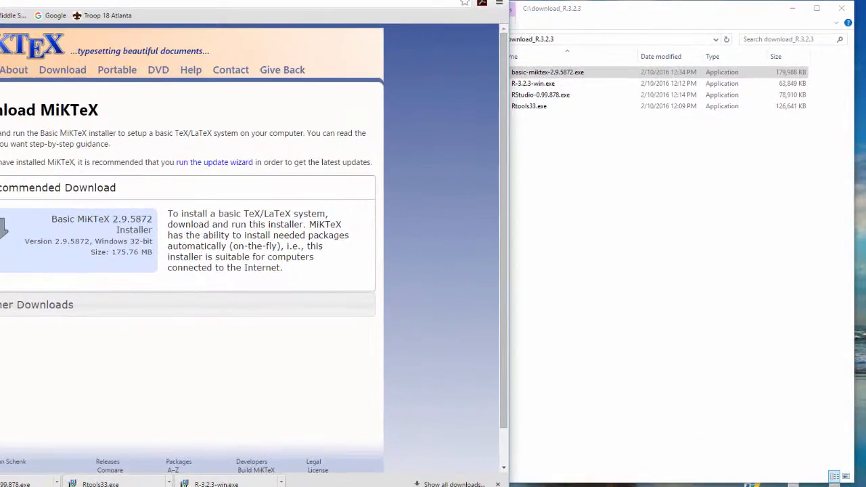
click(481, 1)
click(584, 214)
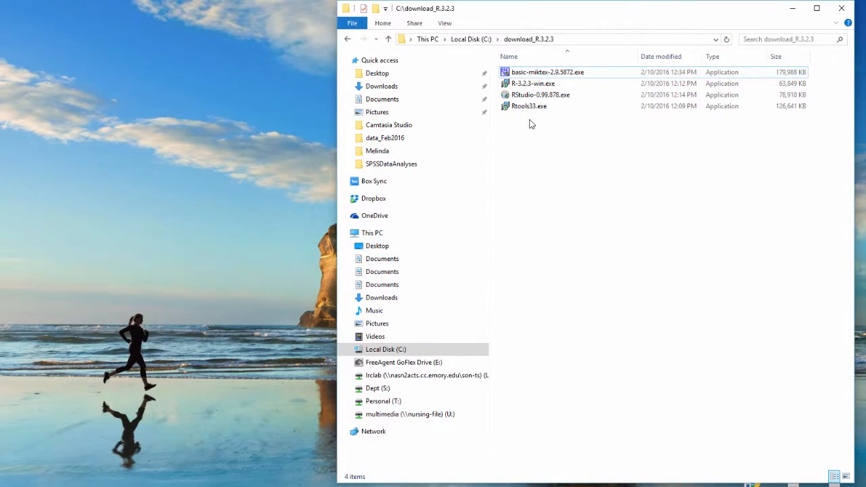
Run basic-miktex-2.9.5872.exe, accept the copying conditions, and choose installation for all users in C:\Program Files (x86)\MiKTeX 2.9.
double_click(504, 72)
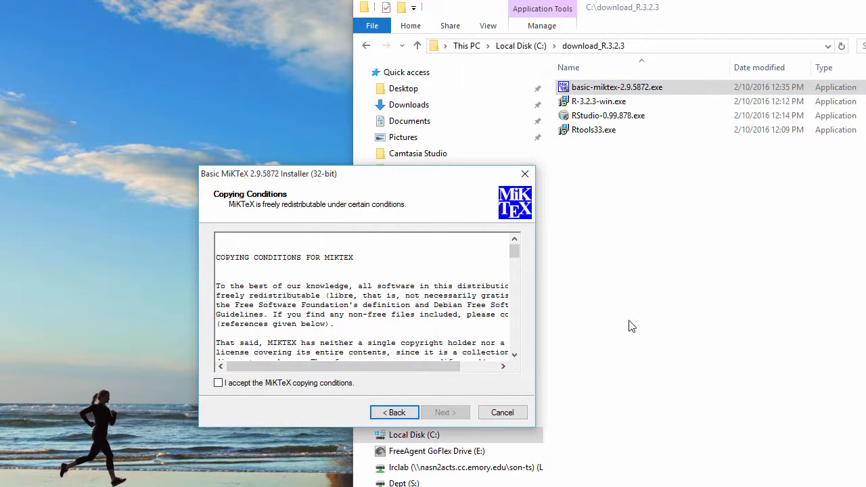
click(287, 383)
click(444, 413)
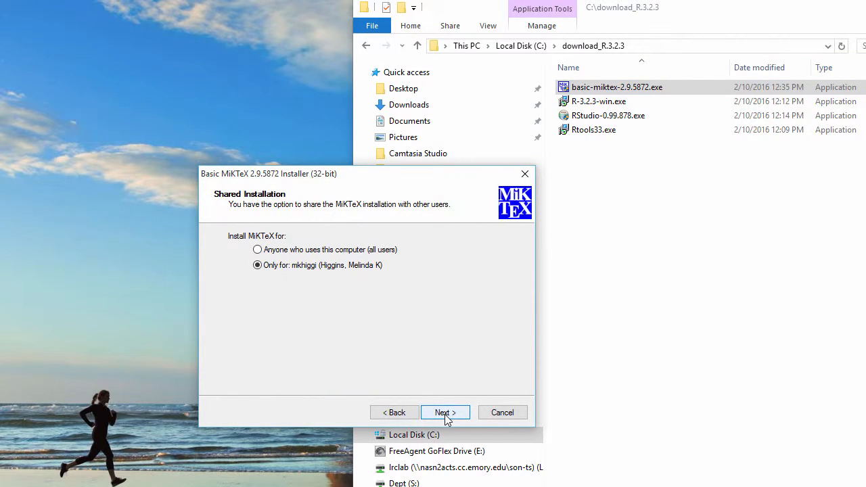
click(321, 252)
click(464, 414)
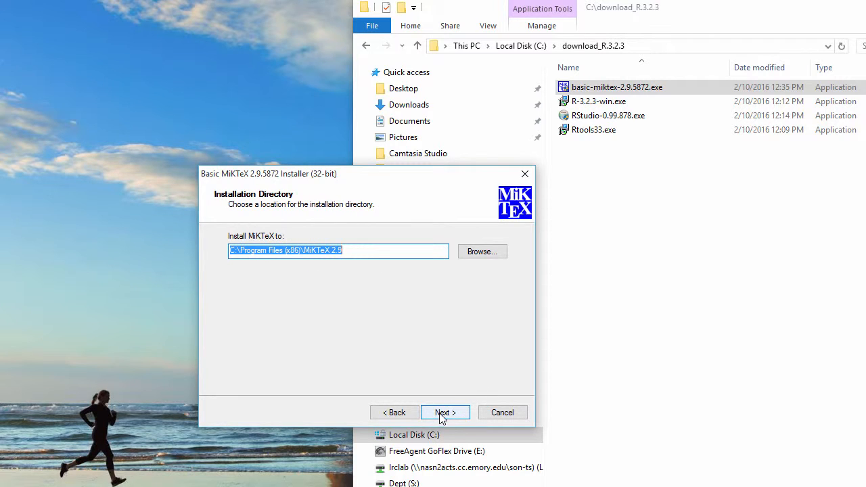
click(441, 414)
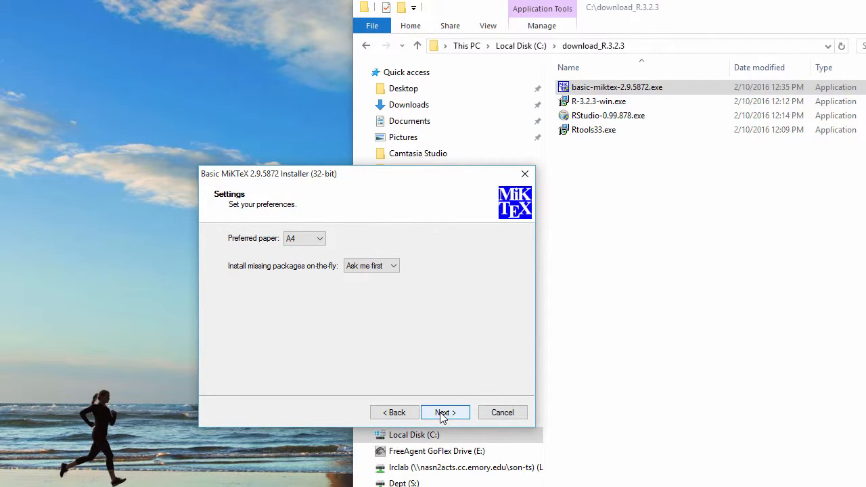
Set the MiKTeX preferred paper to Letter and keep Ask me first for installing missing packages on-the-fly.
click(308, 240)
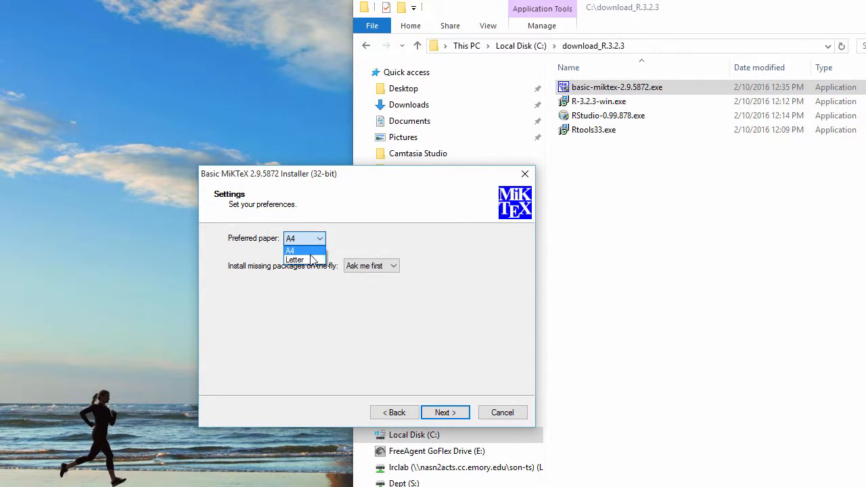
click(311, 261)
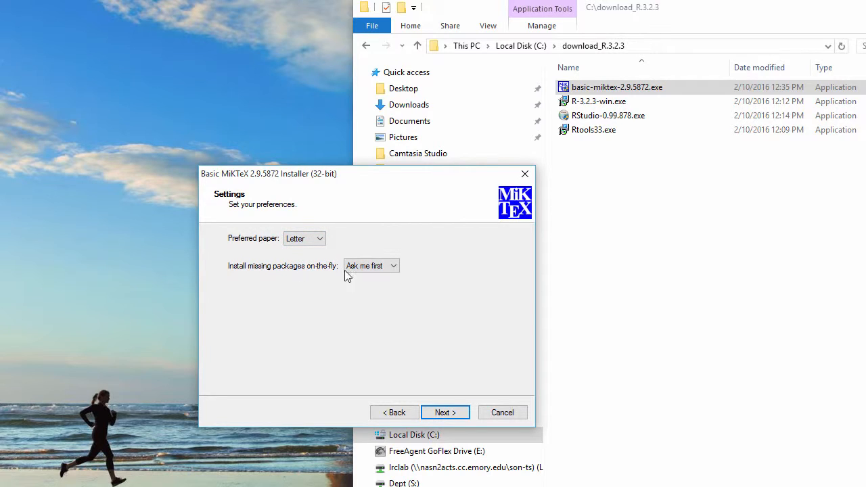
click(389, 269)
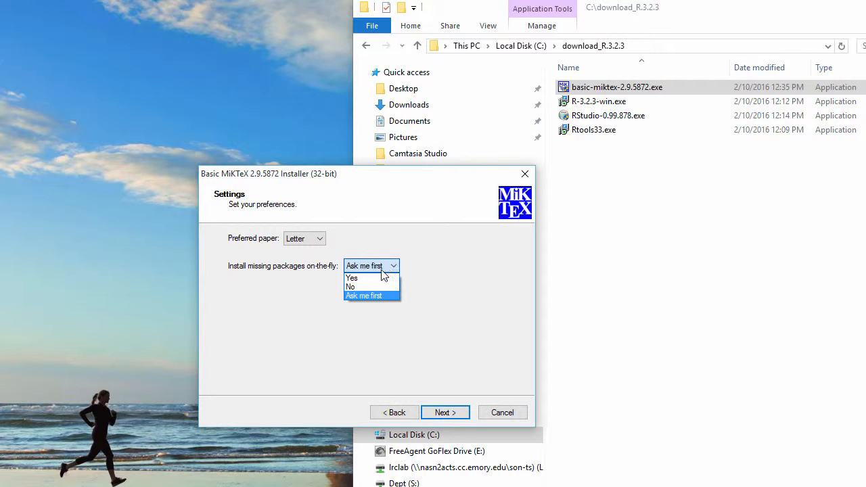
click(389, 295)
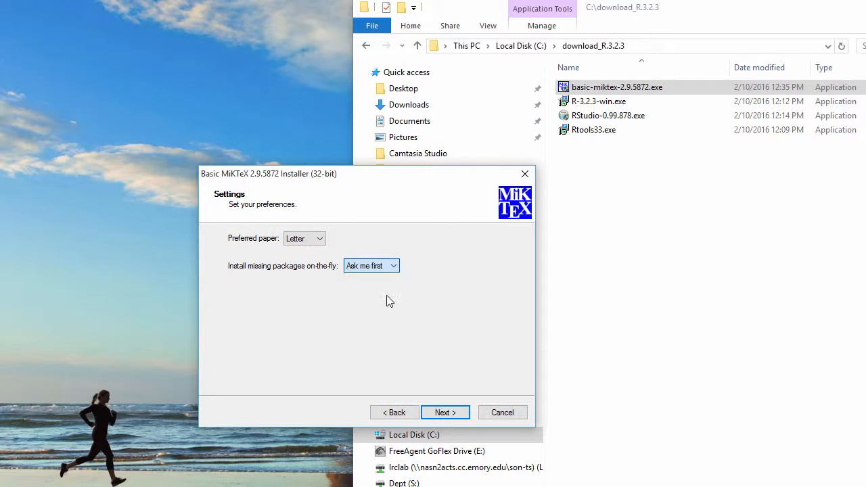
click(450, 414)
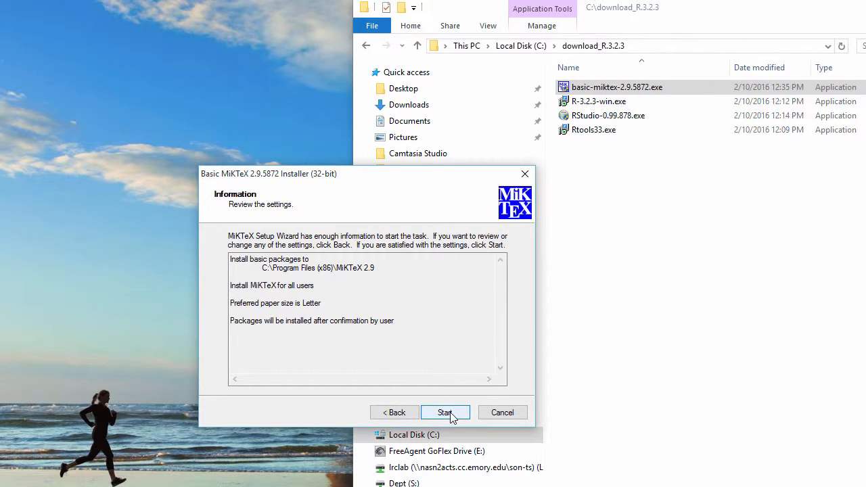
Start the MiKTeX installation with the reviewed settings and close the setup wizard once it completes.
click(450, 413)
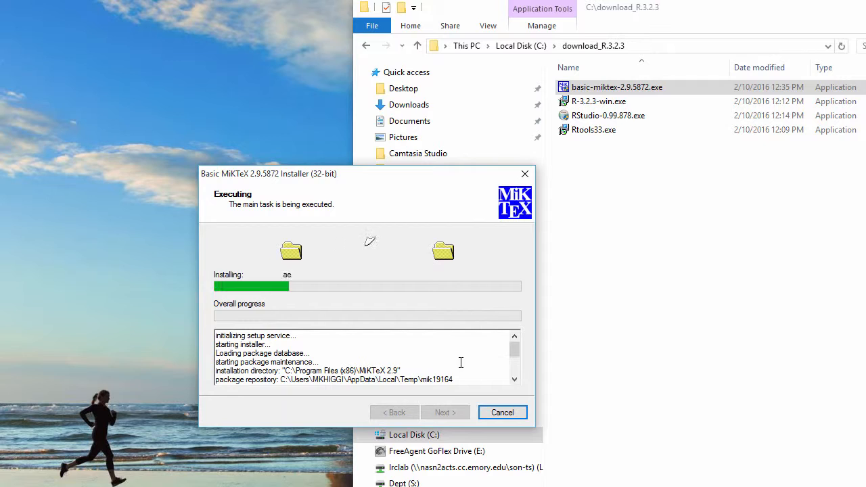
click(443, 414)
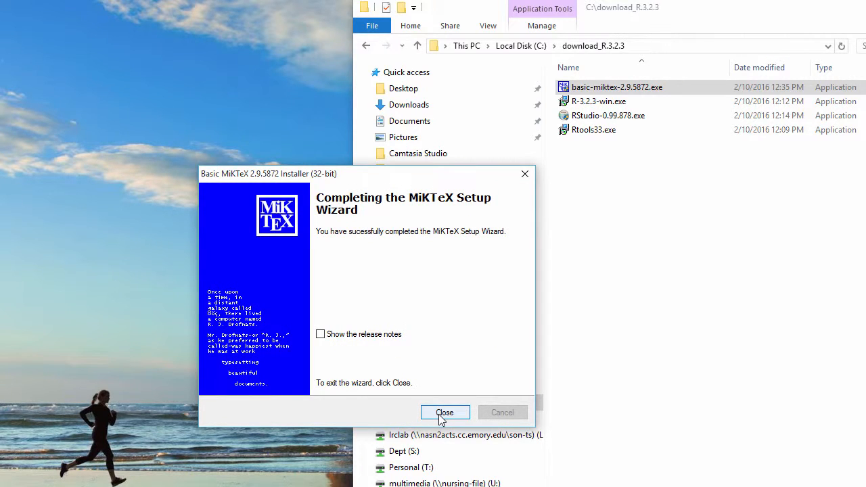
click(443, 414)
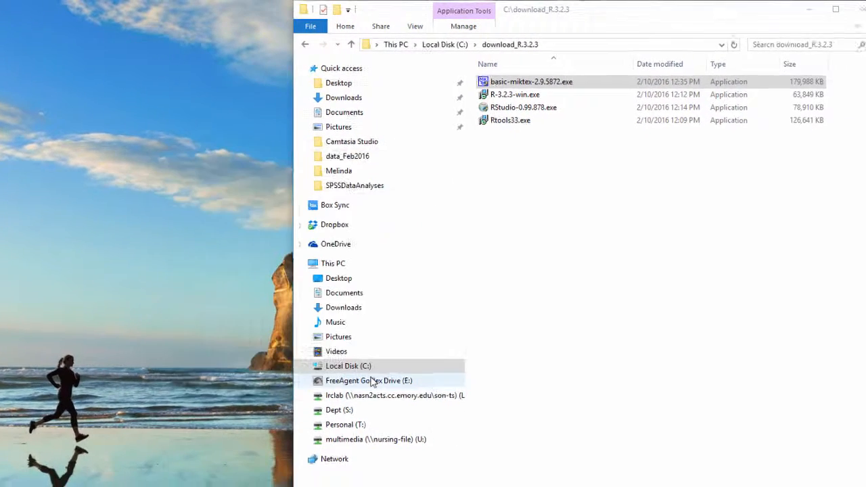
Examine the MiKTeX 2.9 folder under C:\Program Files (x86), including its pdftex subfolder.
click(492, 315)
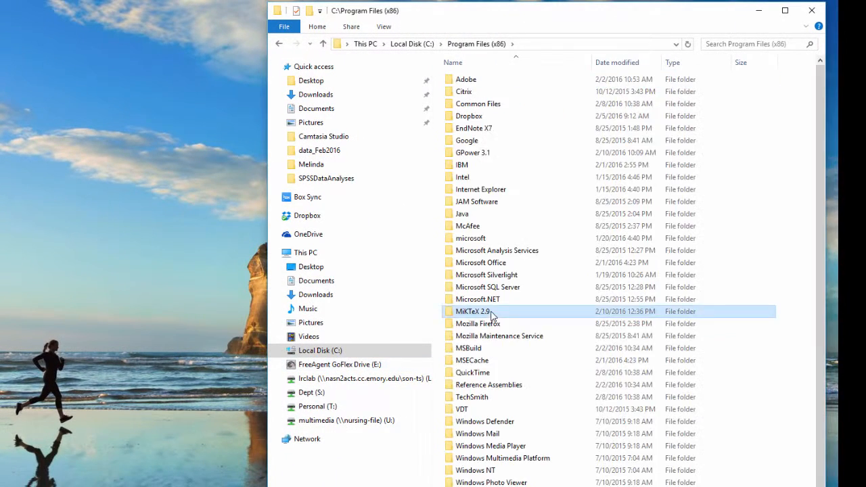
double_click(492, 315)
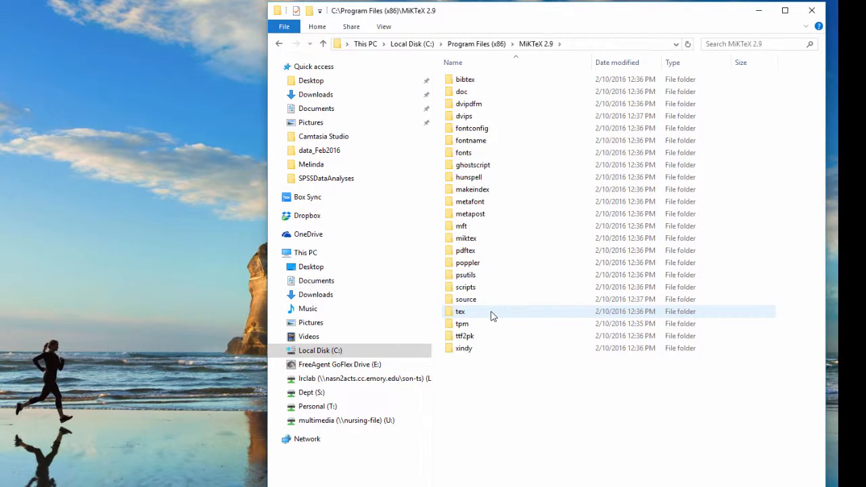
double_click(485, 251)
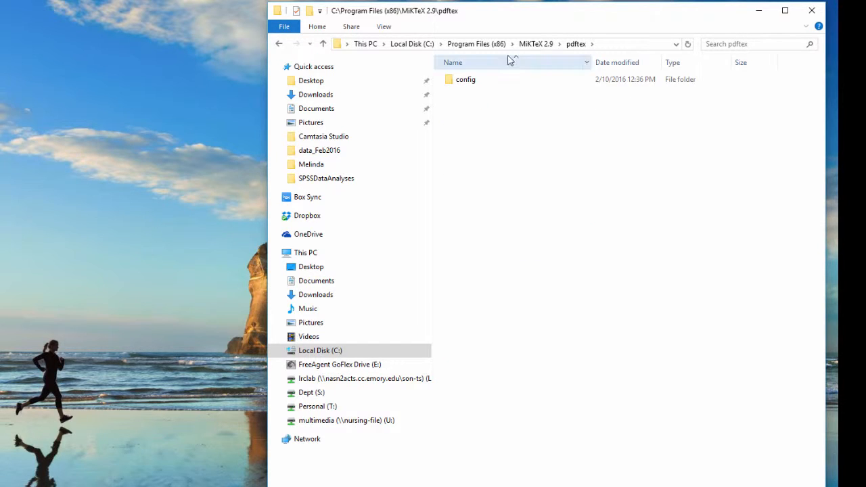
click(539, 44)
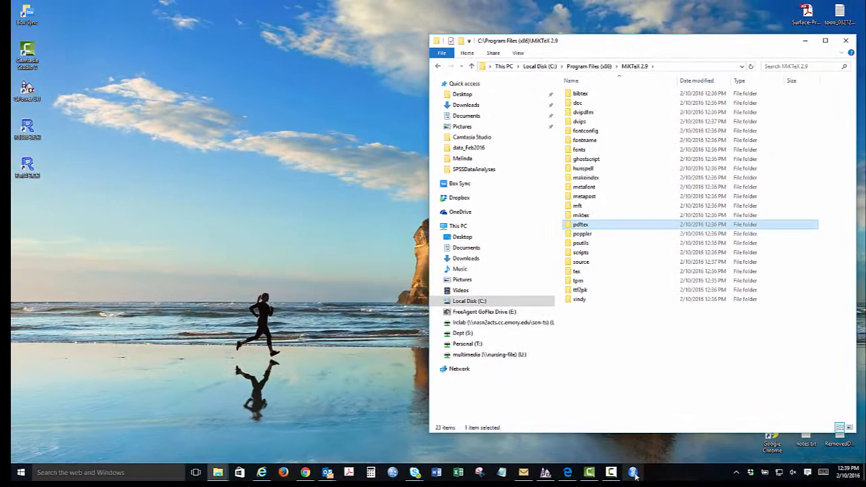
Reopen RStudio, knit htmlTest1.Rmd to PDF, and install the missing upquote package for all users.
click(633, 473)
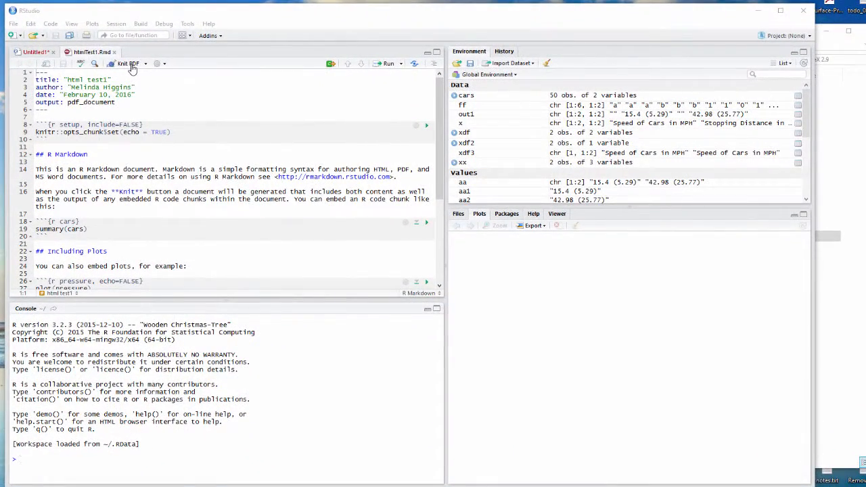
click(129, 63)
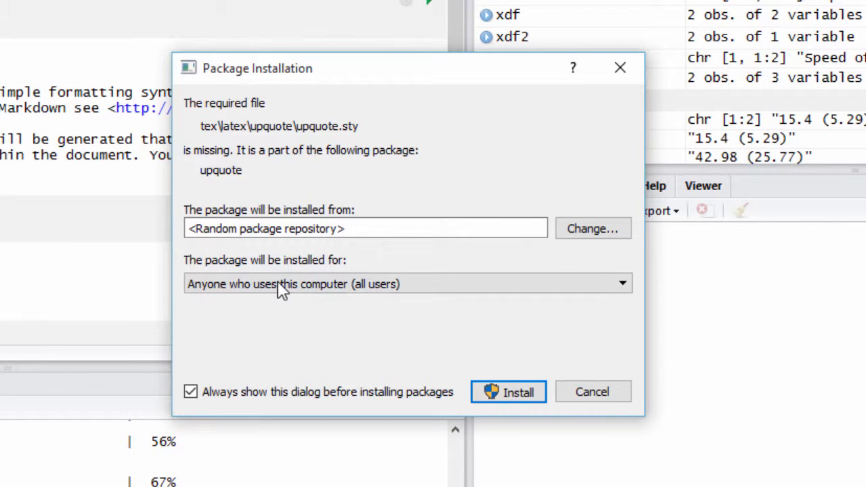
click(518, 396)
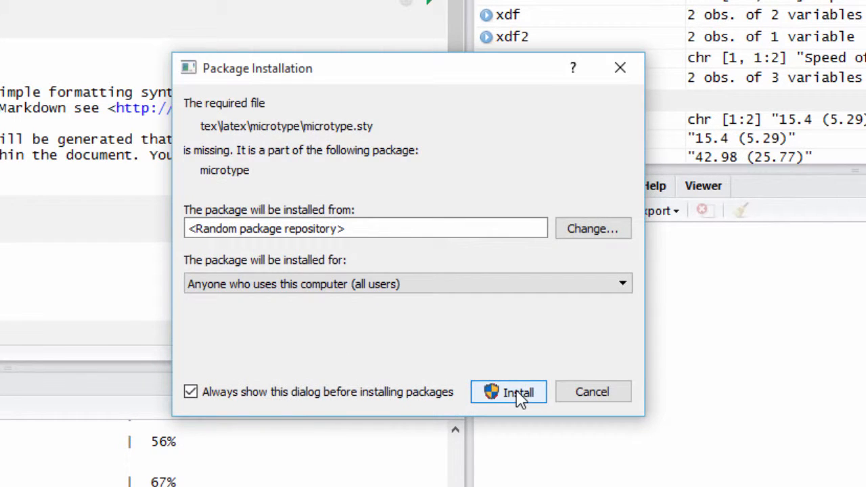
Install the missing microtype, url, fancyvrb, framed and titling packages, turning off the dialog shown before package installations.
click(519, 393)
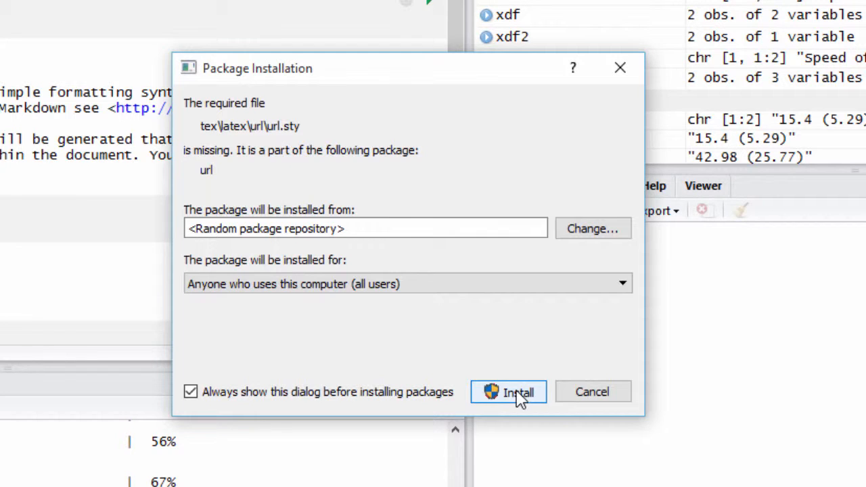
click(517, 393)
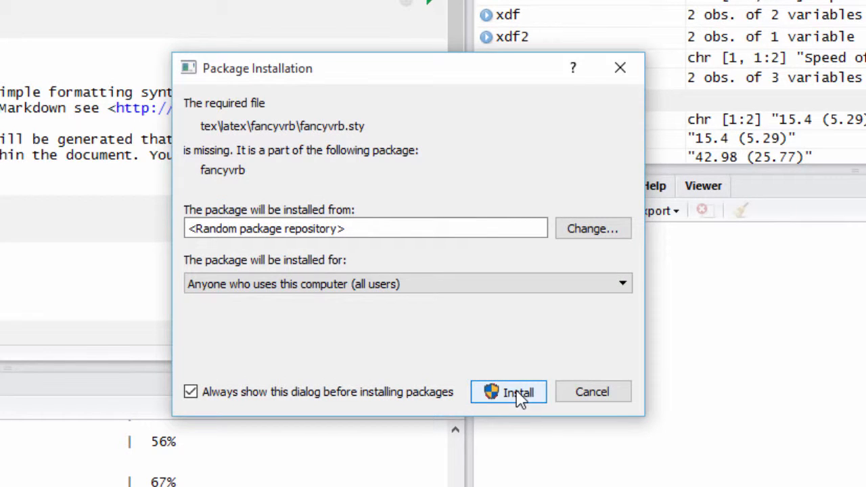
click(518, 394)
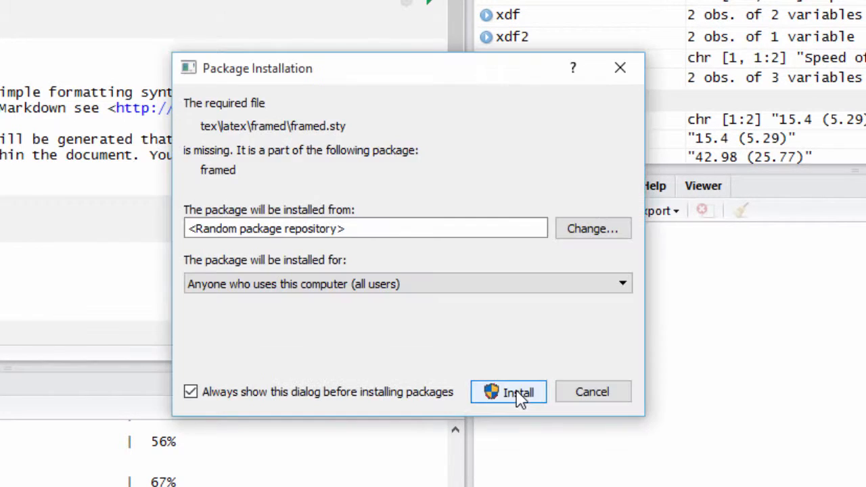
click(518, 397)
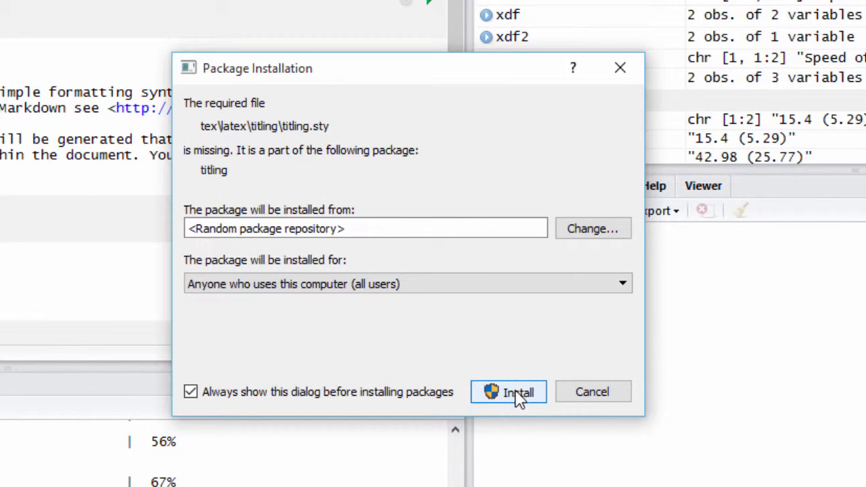
click(190, 394)
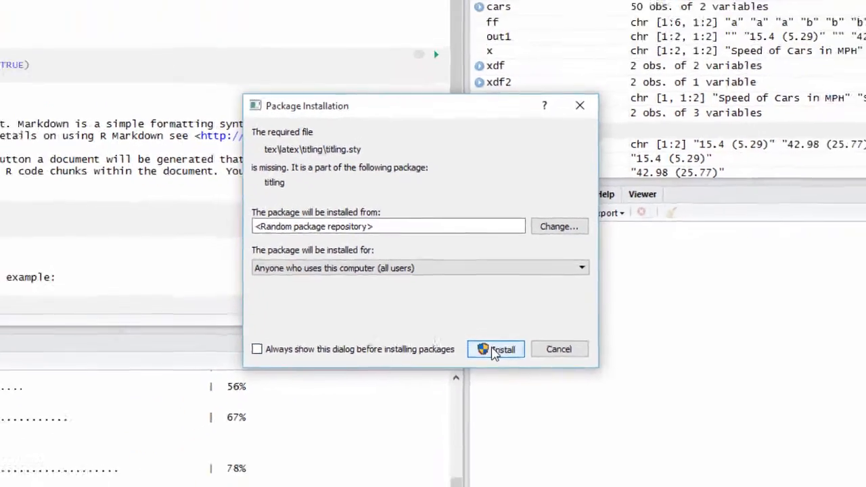
click(497, 394)
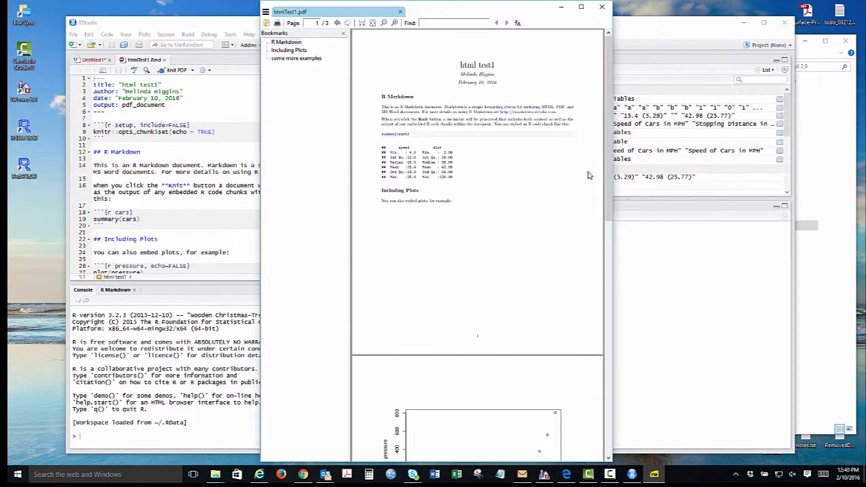
Widen the htmlTest1.pdf viewer, look through the knitted document to its last page, and close it.
drag(612, 67, 821, 115)
click(817, 440)
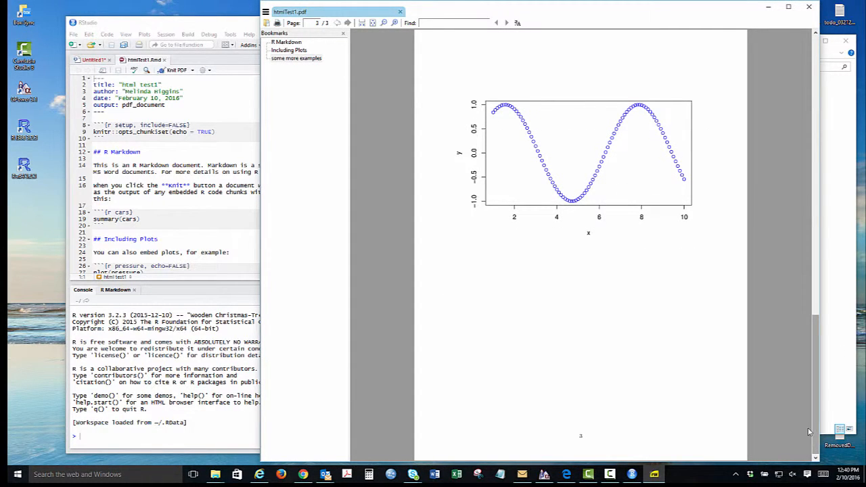
click(810, 8)
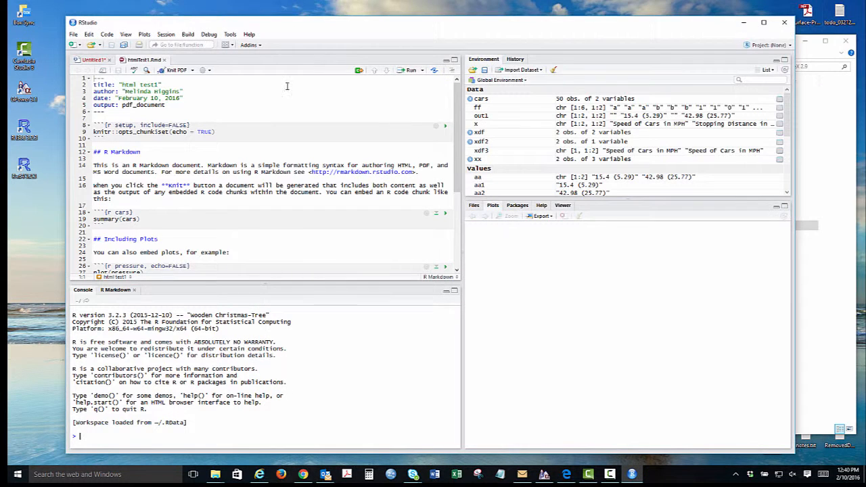
Quit the RStudio session.
click(74, 34)
click(150, 268)
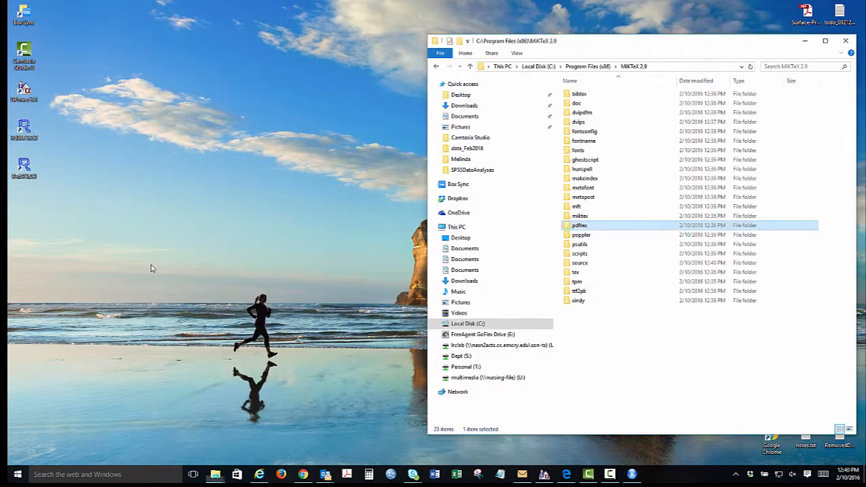